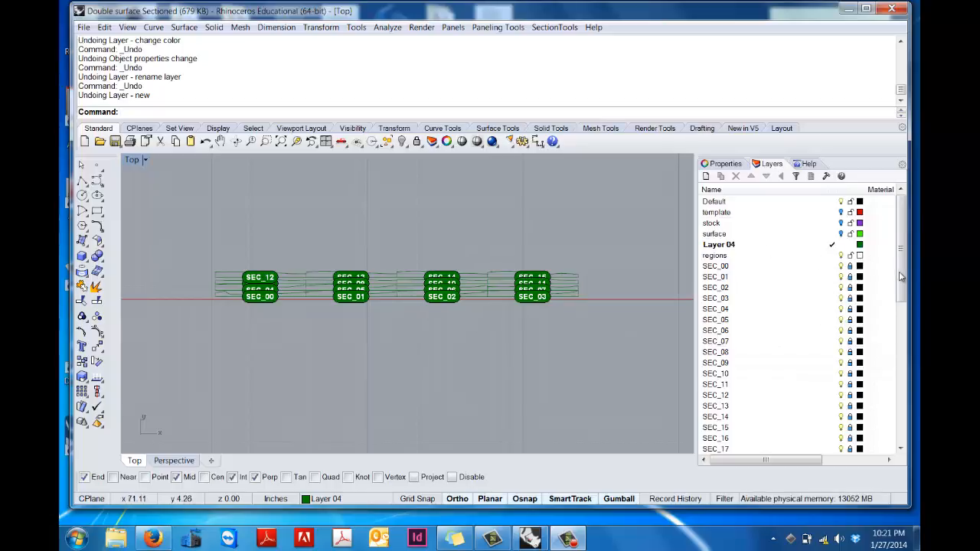
Step: Create a new layer named Cut and set its colour to Blue
left_click_drag(902, 277, 906, 431)
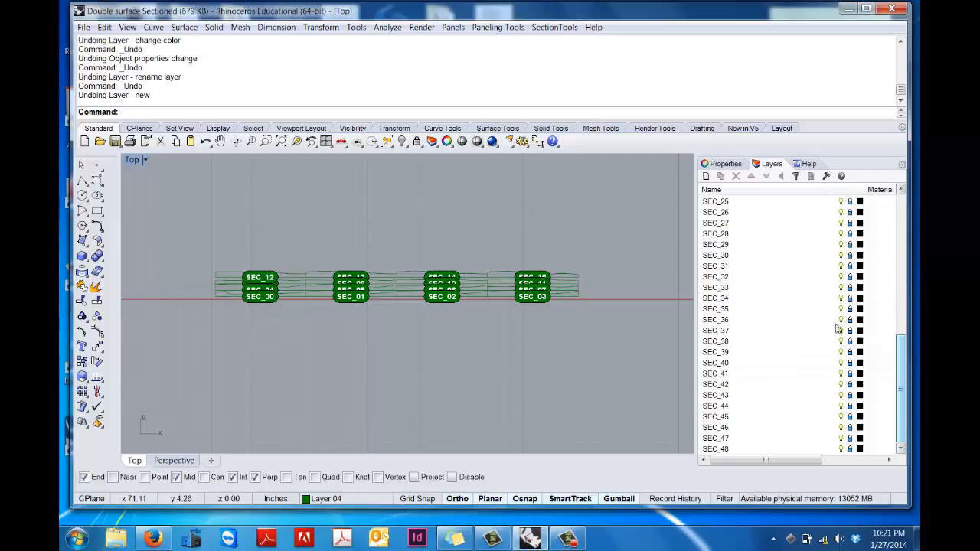
left_click(707, 177)
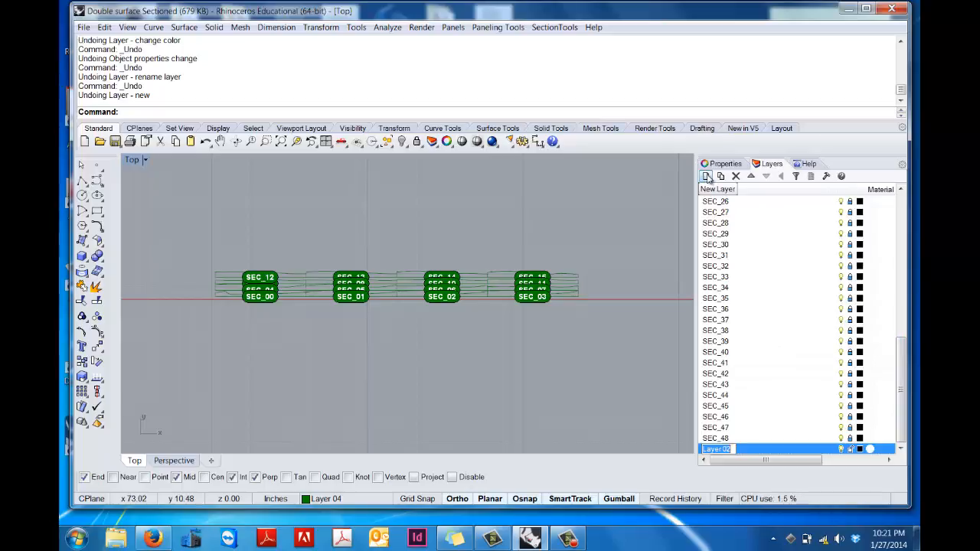
type("Cu")
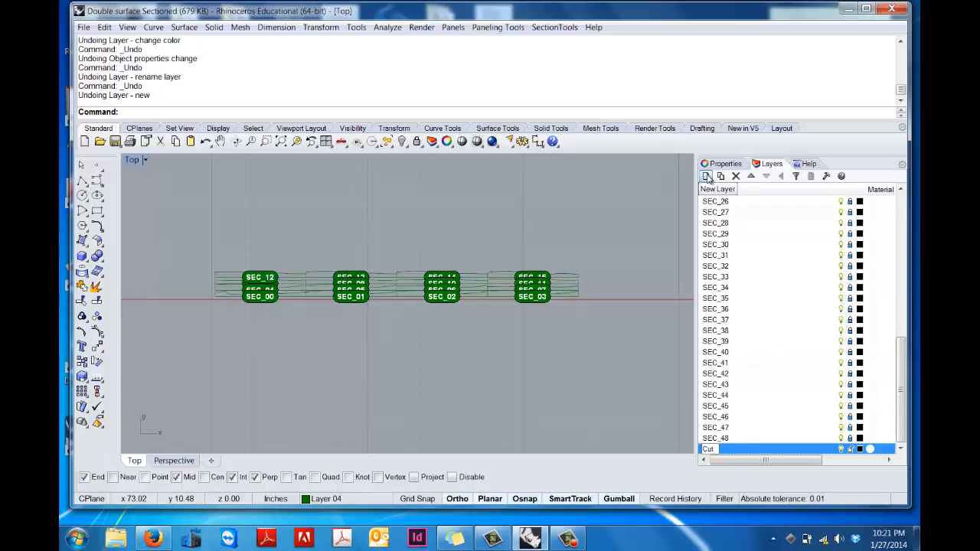
type("t")
left_click(860, 449)
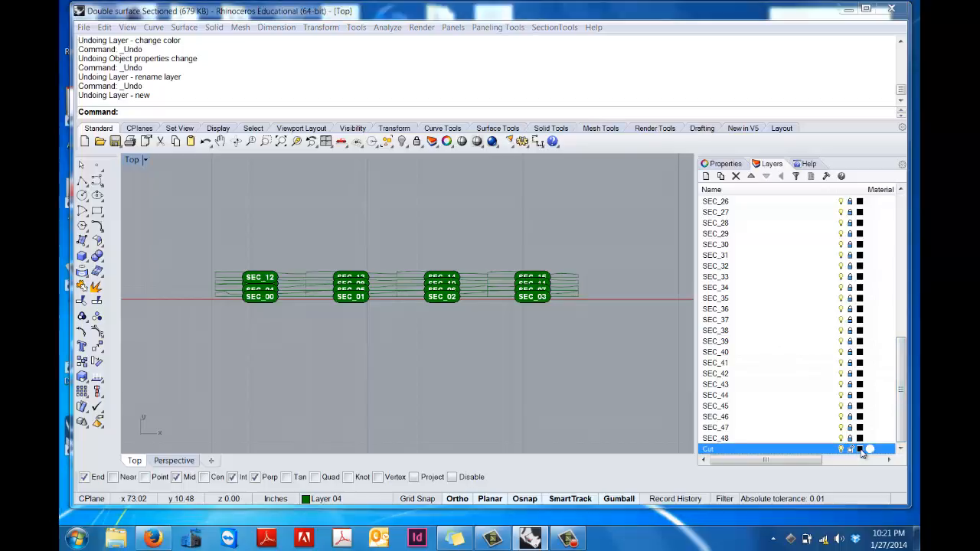
left_click(359, 352)
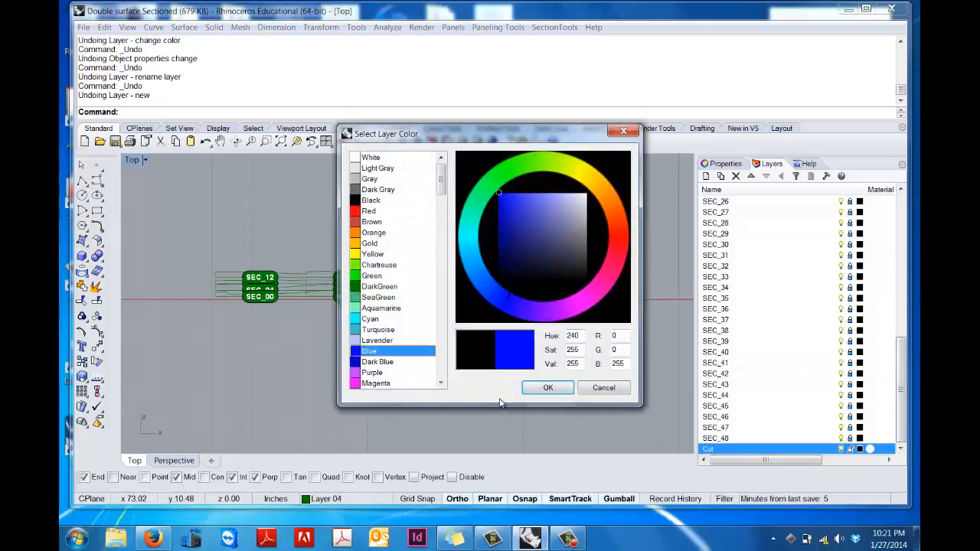
left_click(541, 388)
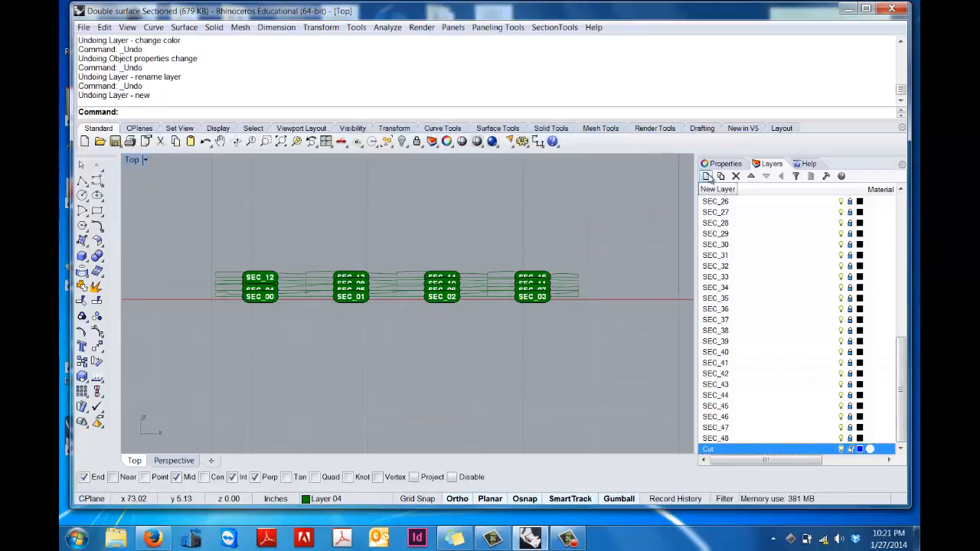
Step: Create a new layer named Etch and set its colour to Red
left_click(706, 176)
type("E")
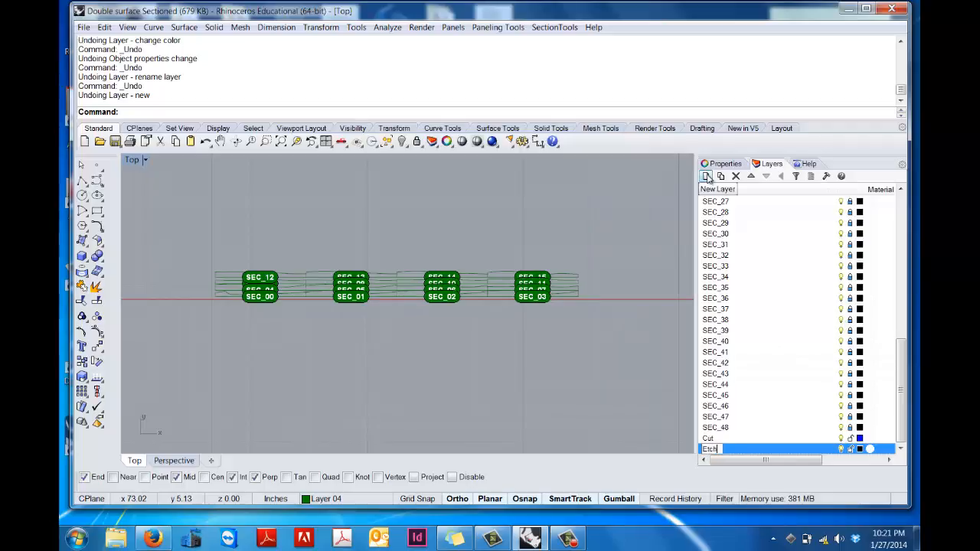
type("tch")
key("Return")
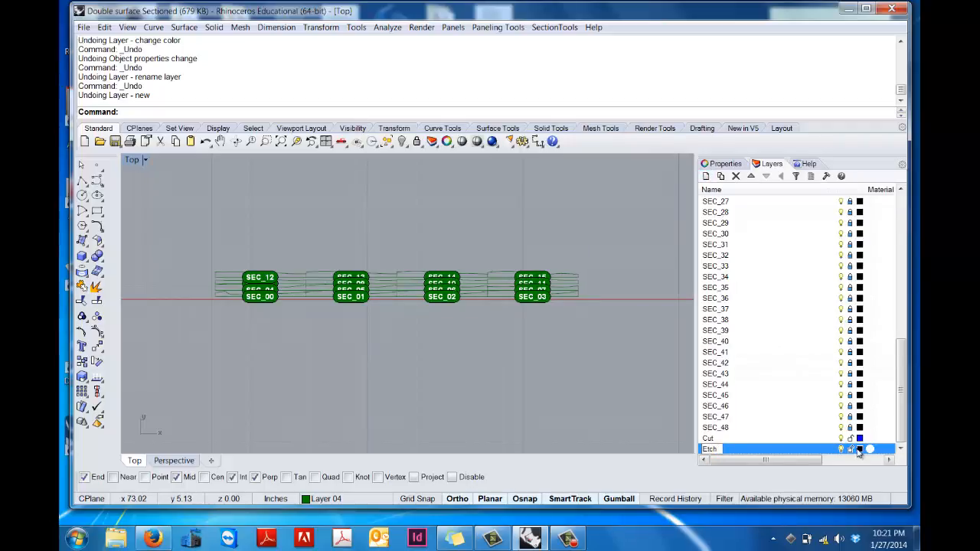
left_click(859, 448)
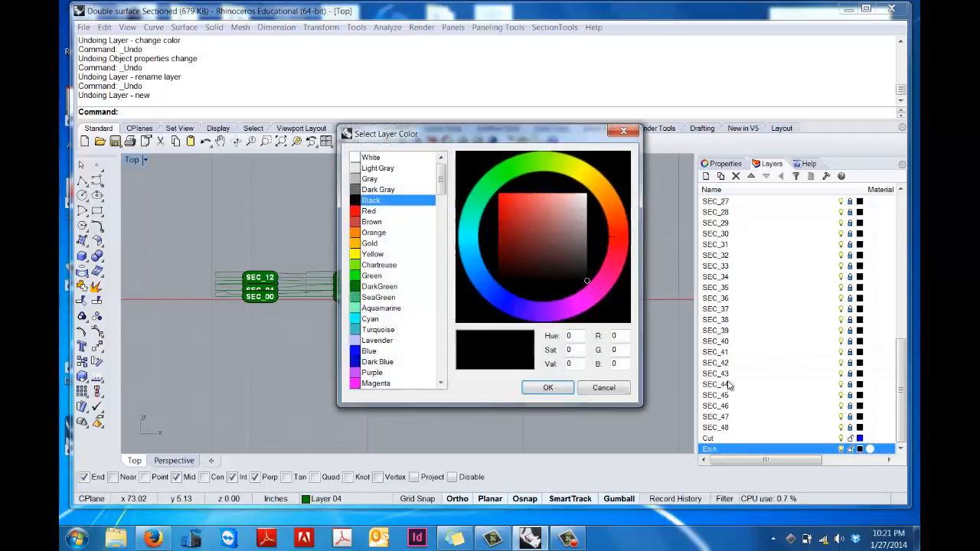
left_click(369, 210)
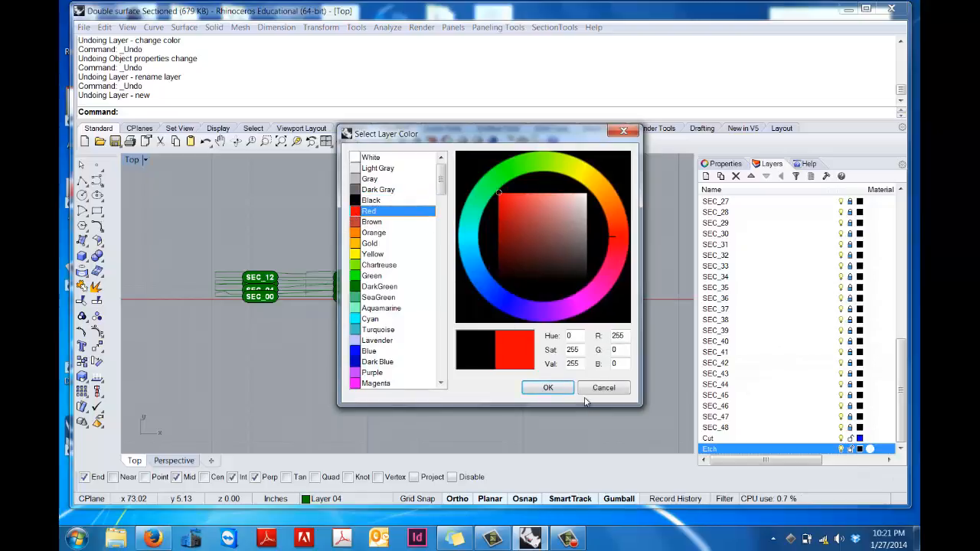
left_click(548, 388)
Step: Assign all section curves and their text dots to the Cut layer
left_click_drag(216, 252, 606, 341)
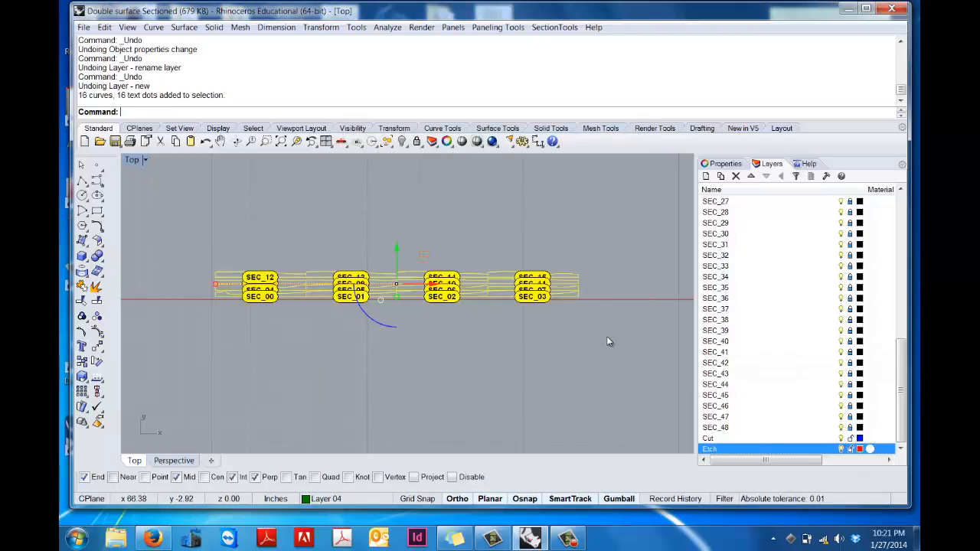
left_click(721, 164)
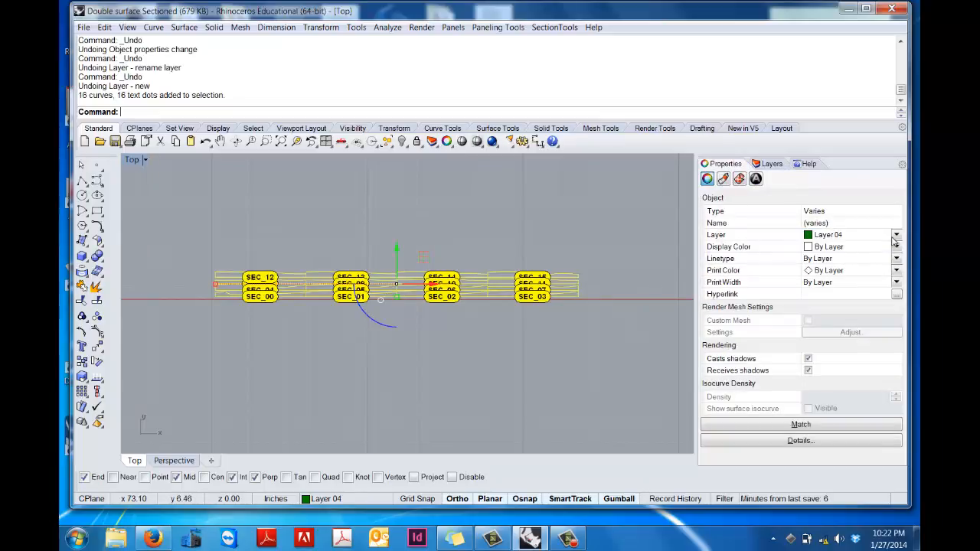
left_click(827, 234)
left_click_drag(903, 150, 898, 283)
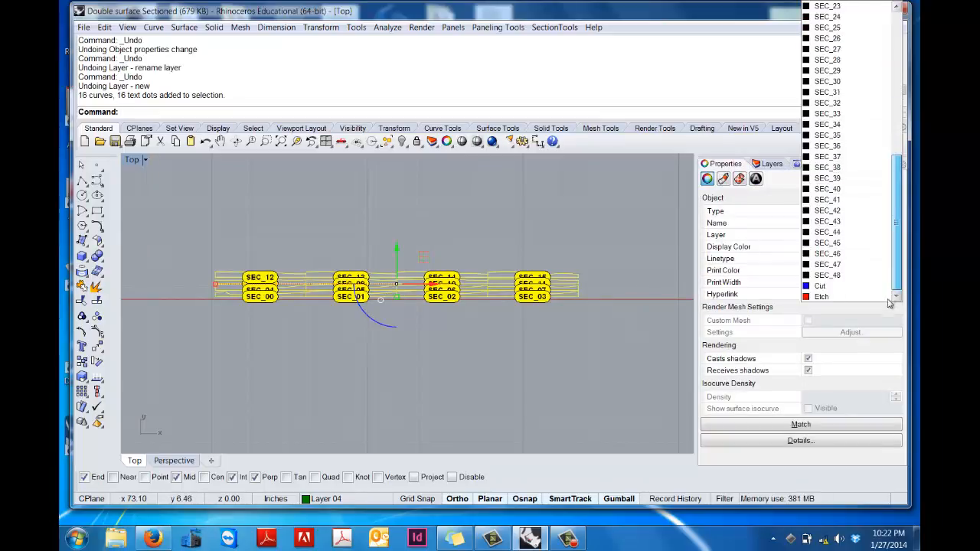
left_click(827, 290)
left_click(616, 326)
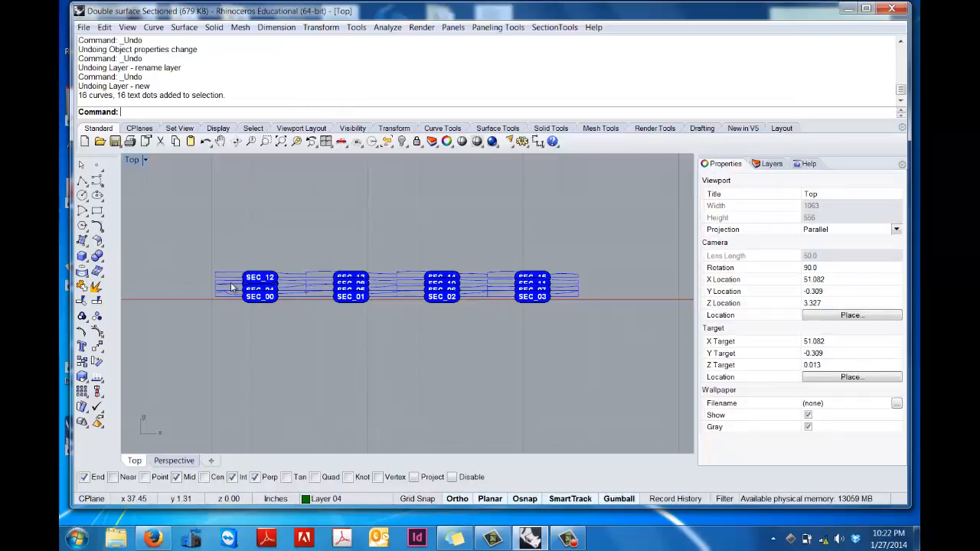
Step: Add the text 00 in Arial, 0.125 in high, at the lower-left corner of the SEC_00 profile
type("z")
key("Return")
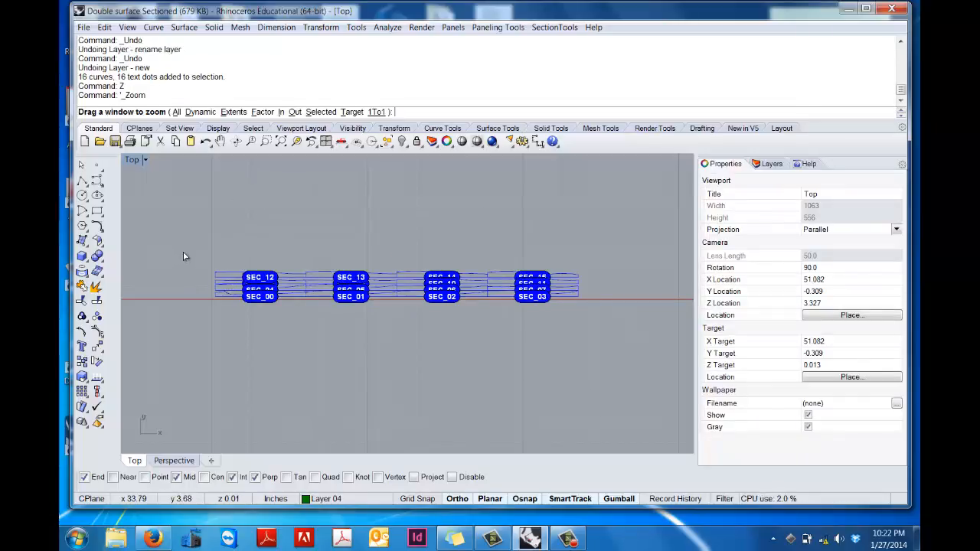
left_click_drag(183, 250, 318, 331)
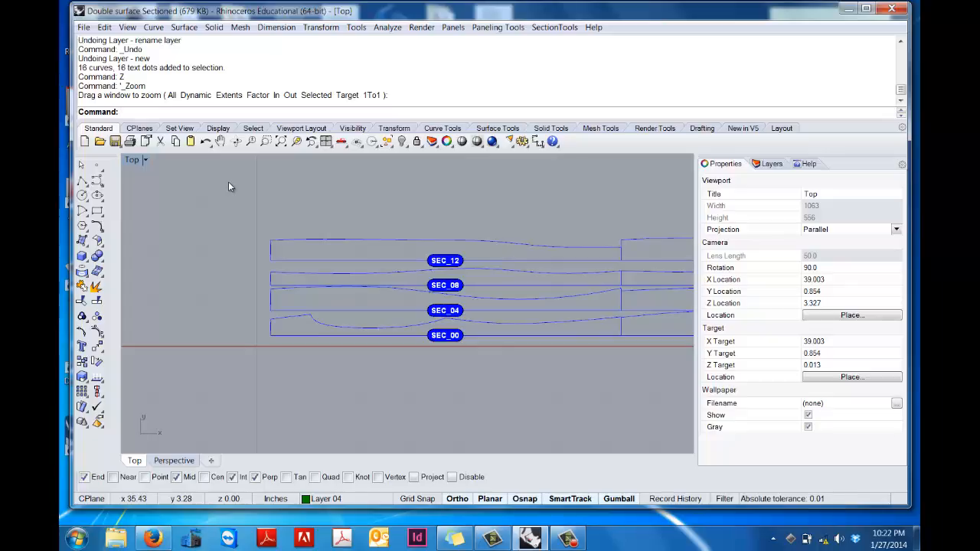
type("Tex")
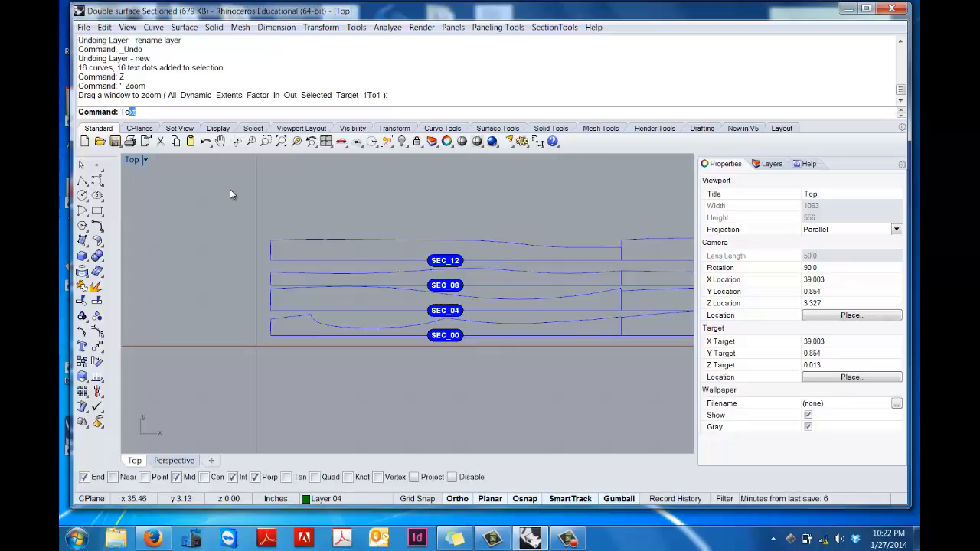
key("Return")
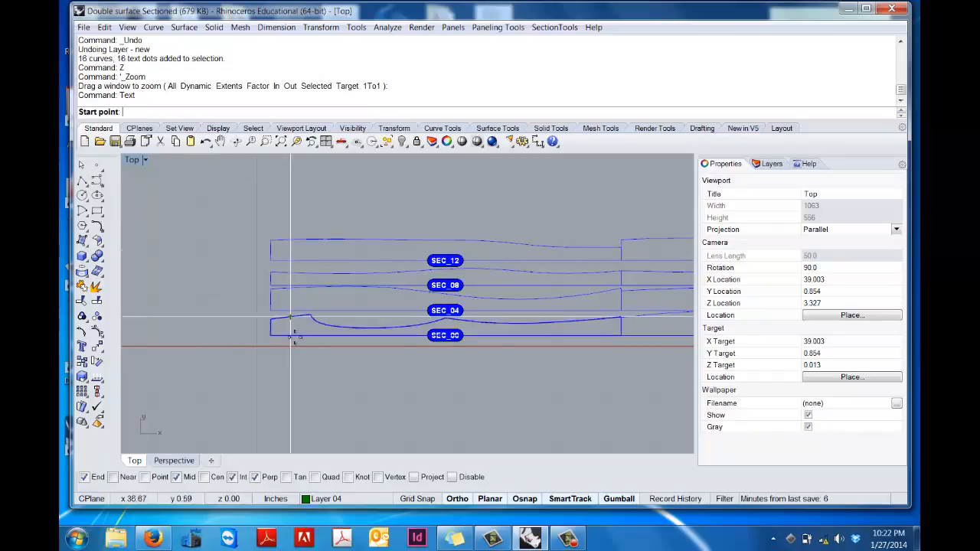
left_click(269, 335)
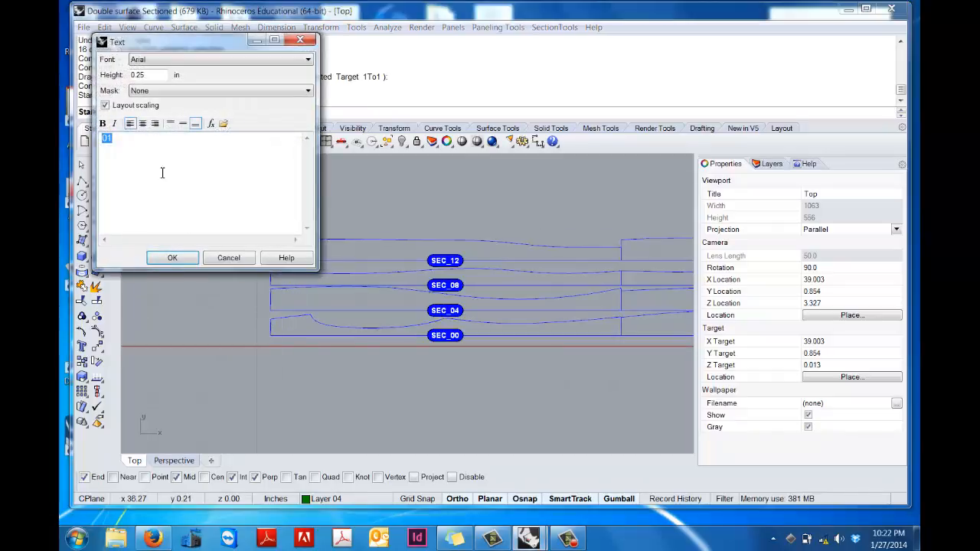
left_click(149, 74)
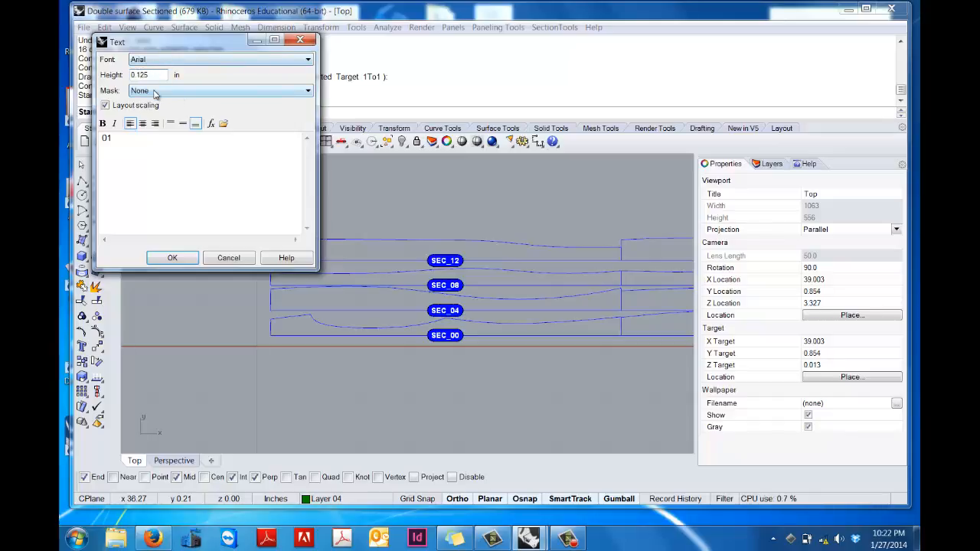
left_click(111, 138)
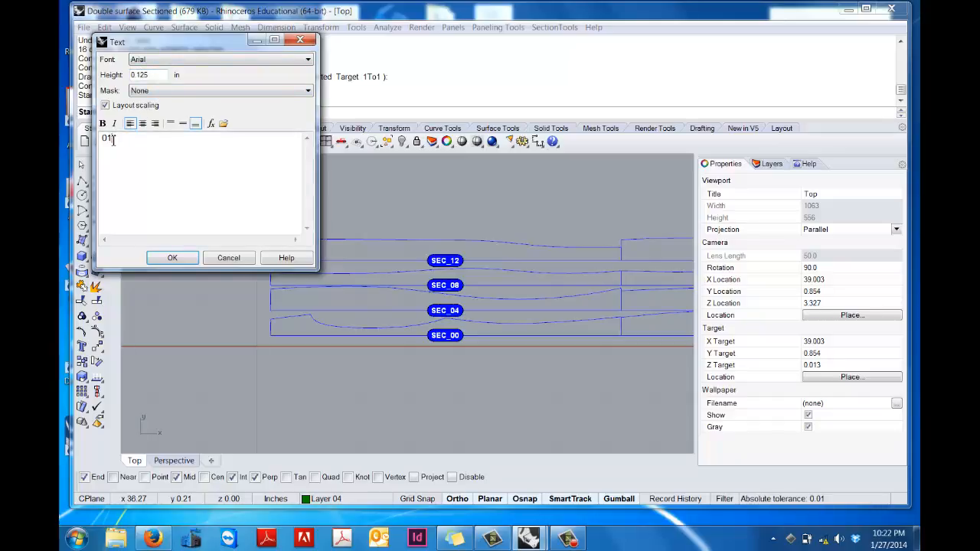
double_click(109, 139)
left_click(195, 259)
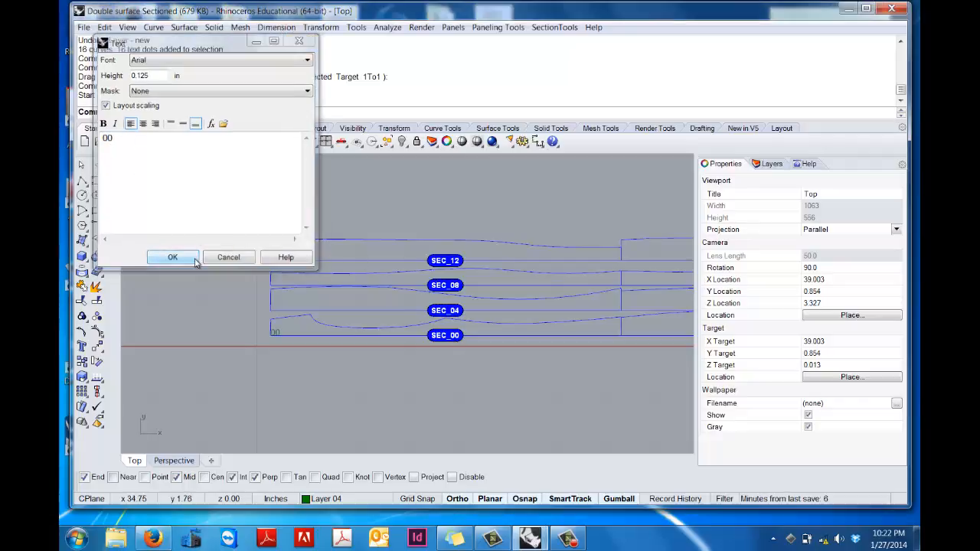
Step: Move the 00 text up and to the right so it sits inside the SEC_00 outline
left_click(278, 330)
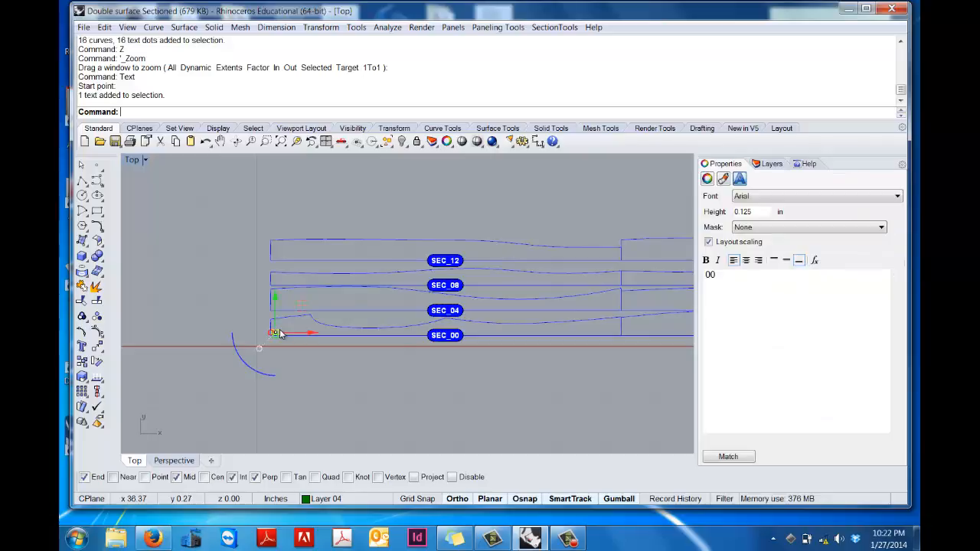
key("alt+Up")
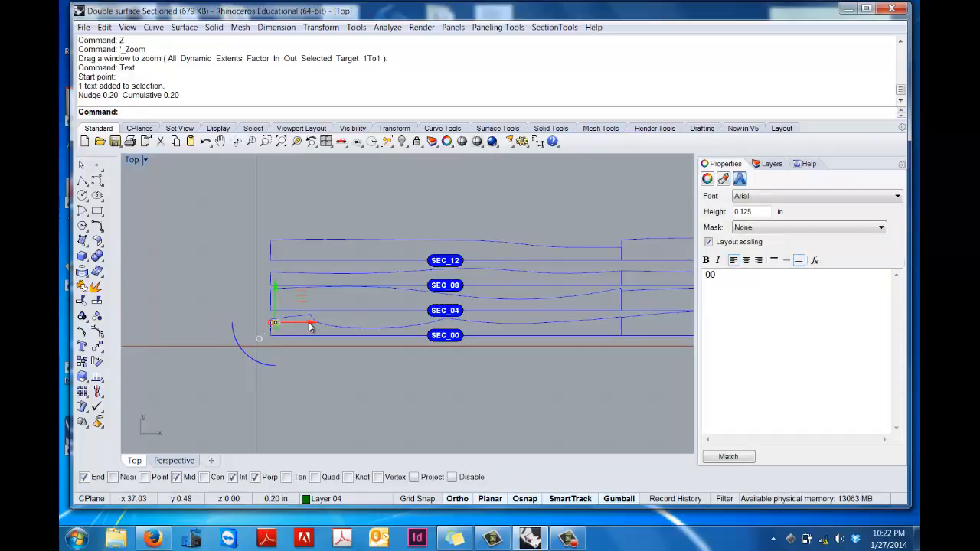
left_click_drag(311, 327, 282, 297)
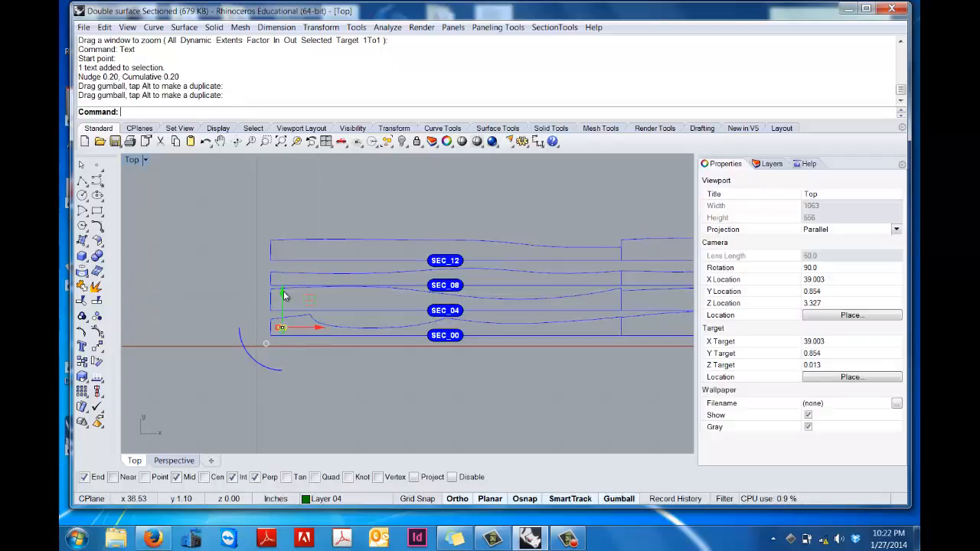
Step: Assign the 00 text to the Etch layer
left_click(769, 164)
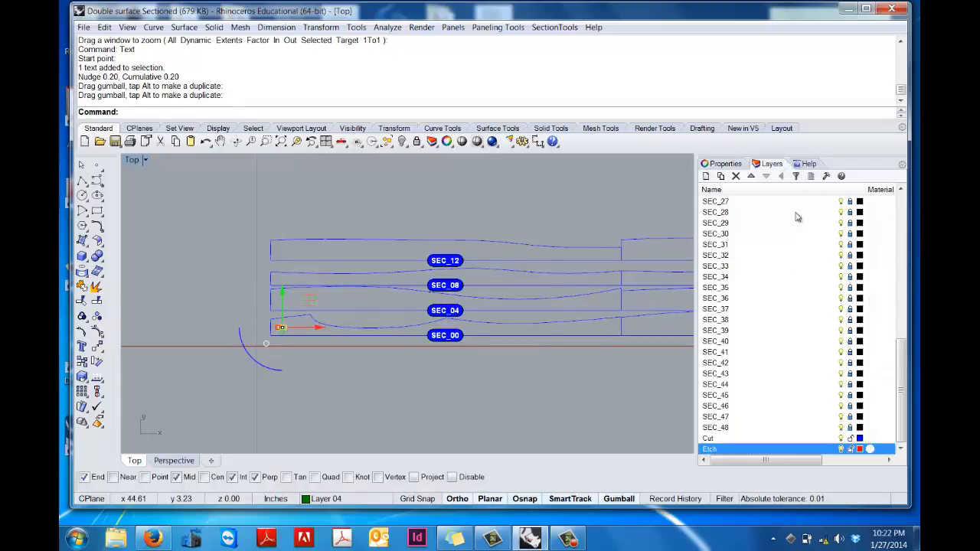
left_click(717, 165)
left_click(706, 178)
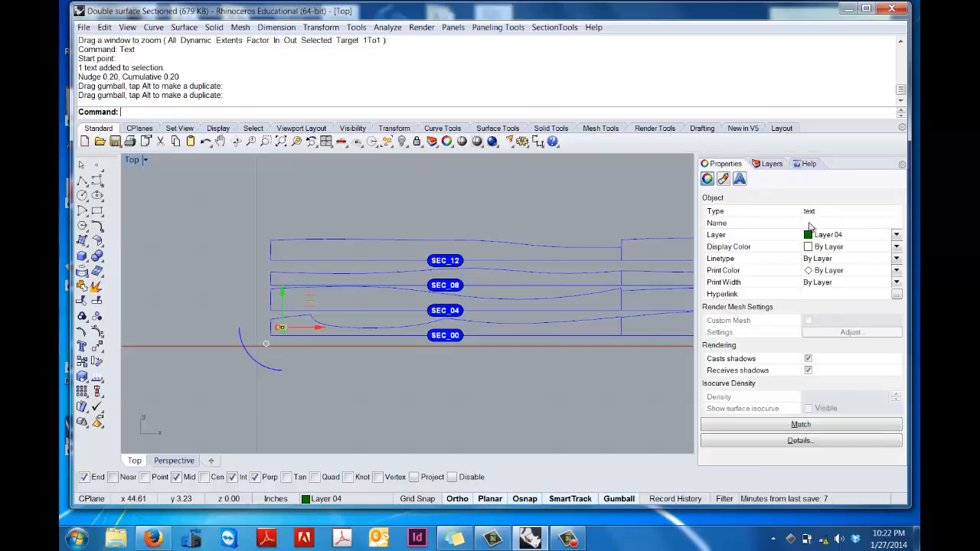
left_click(896, 235)
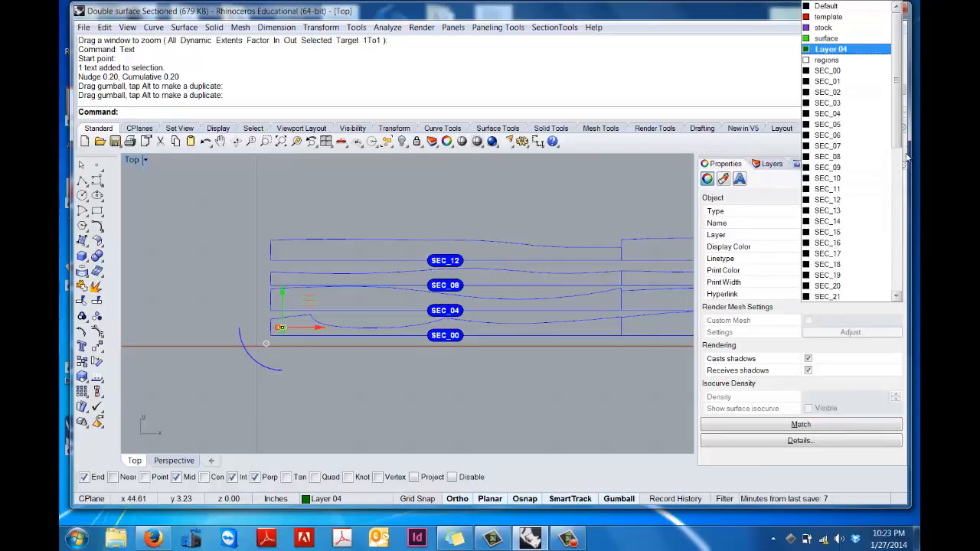
left_click_drag(898, 135, 887, 292)
left_click(826, 297)
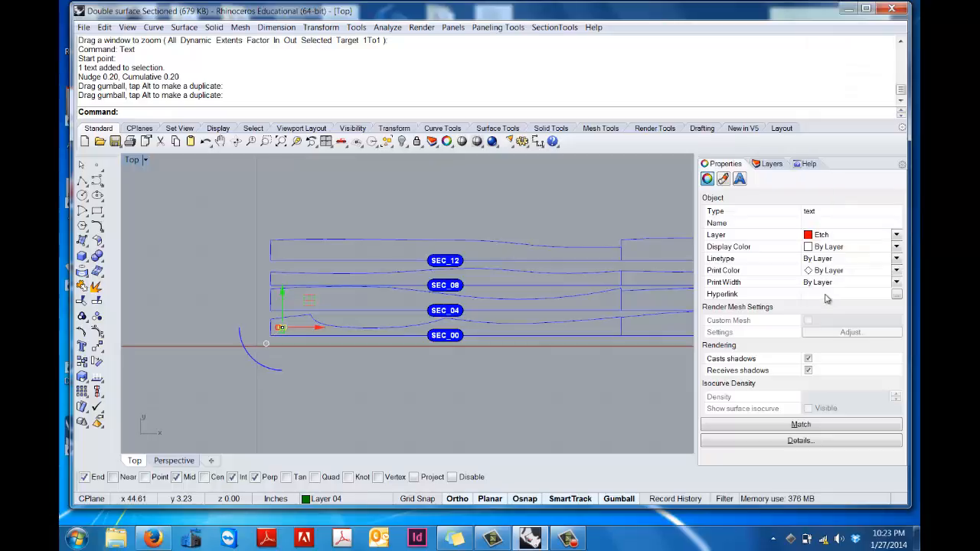
left_click(739, 178)
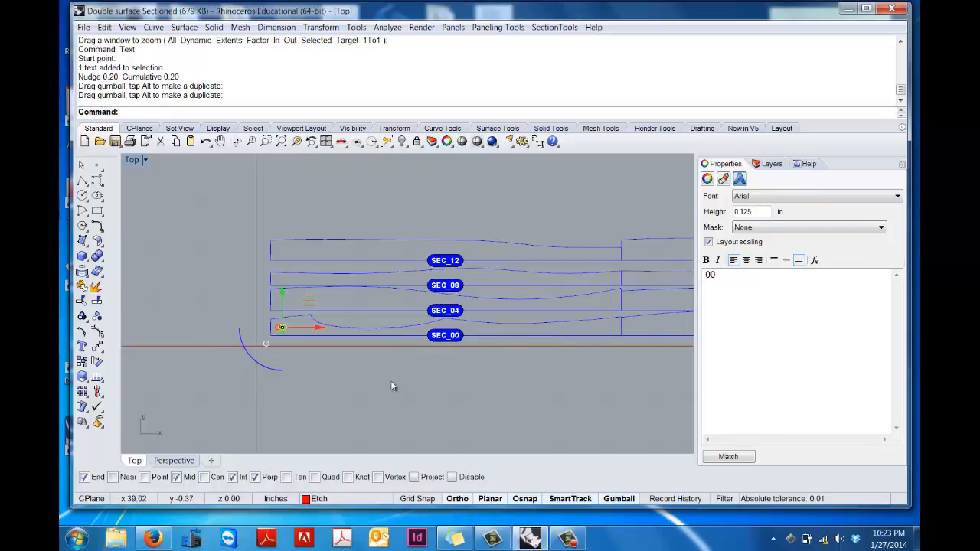
left_click(316, 379)
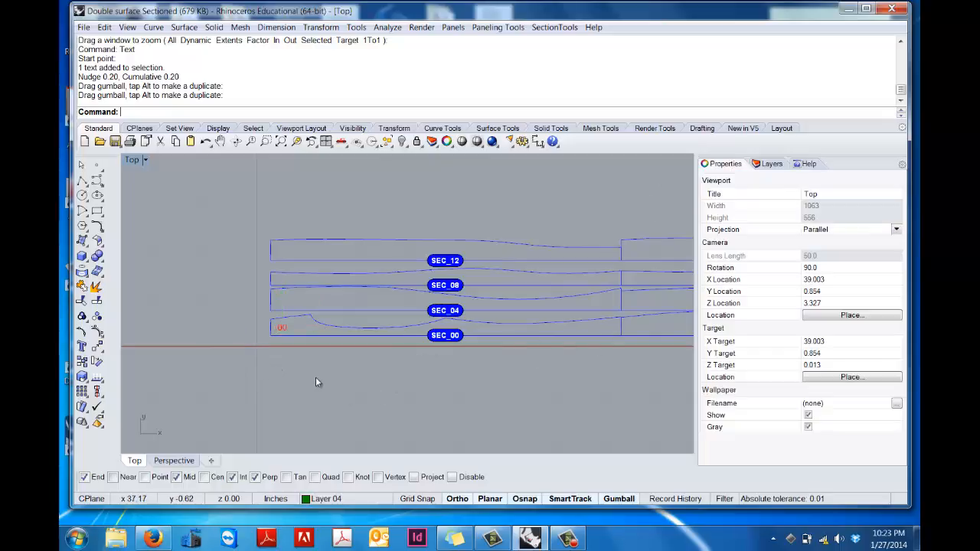
Step: Copy the 00 text from the lower-left corner of the SEC_00 profile to the matching corners of SEC_04, SEC_08 and SEC_12
type("copy")
key("Return")
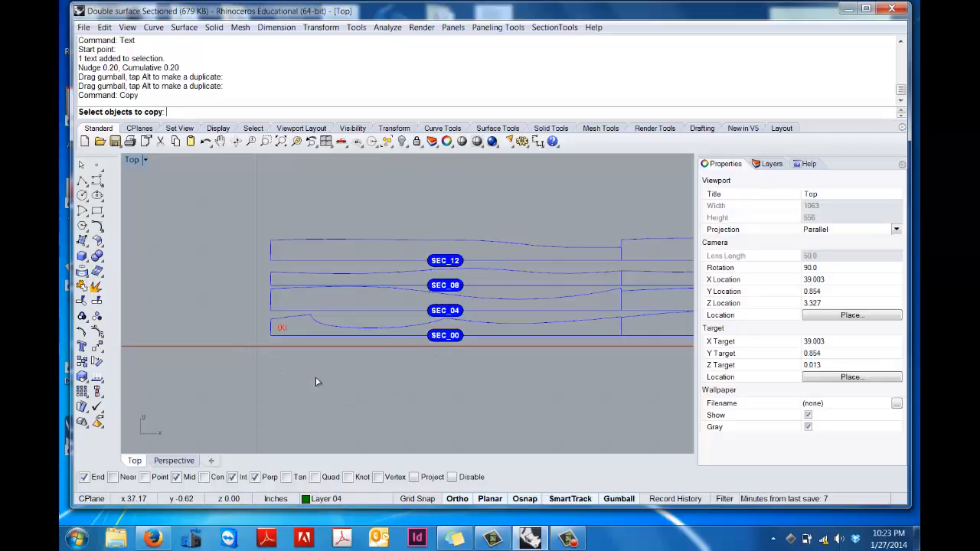
left_click(282, 329)
key("Return")
left_click(271, 335)
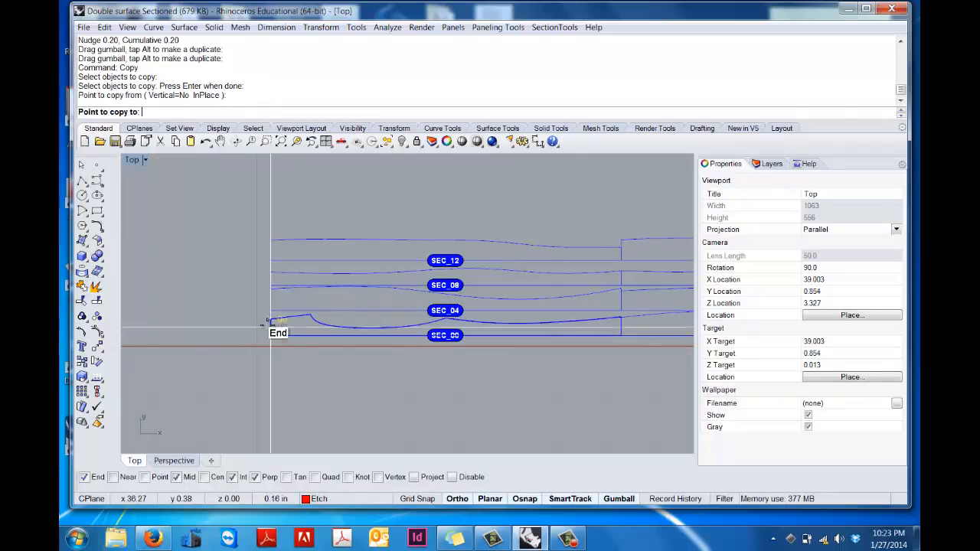
left_click(270, 310)
left_click(270, 284)
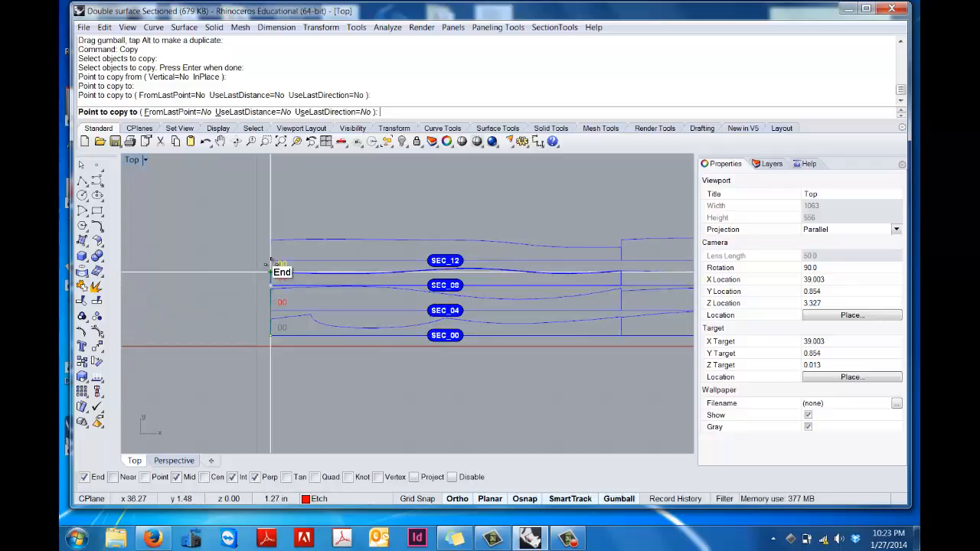
left_click(271, 260)
Step: Place further copies of the 00 text at the lower-left corners of all four profiles in the second column
left_click(621, 260)
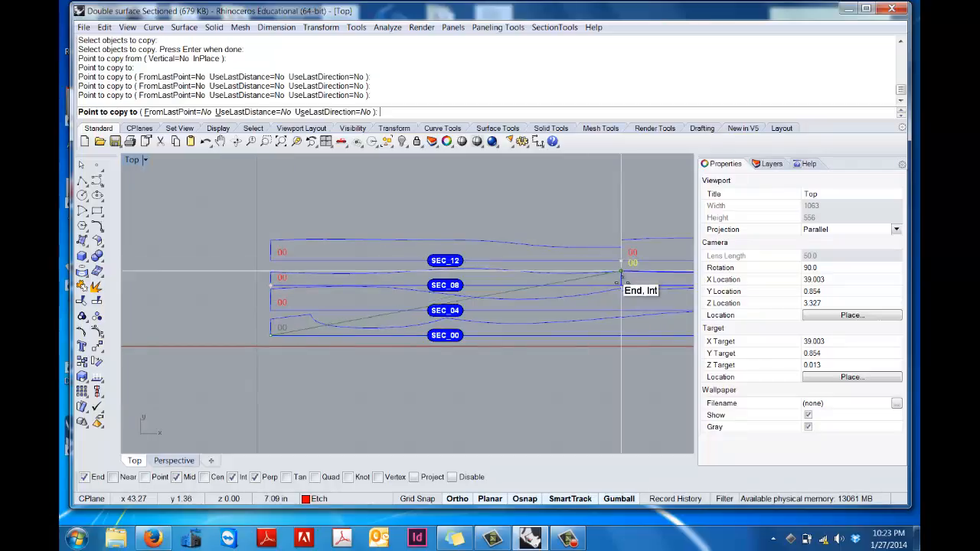
left_click(621, 284)
left_click(621, 310)
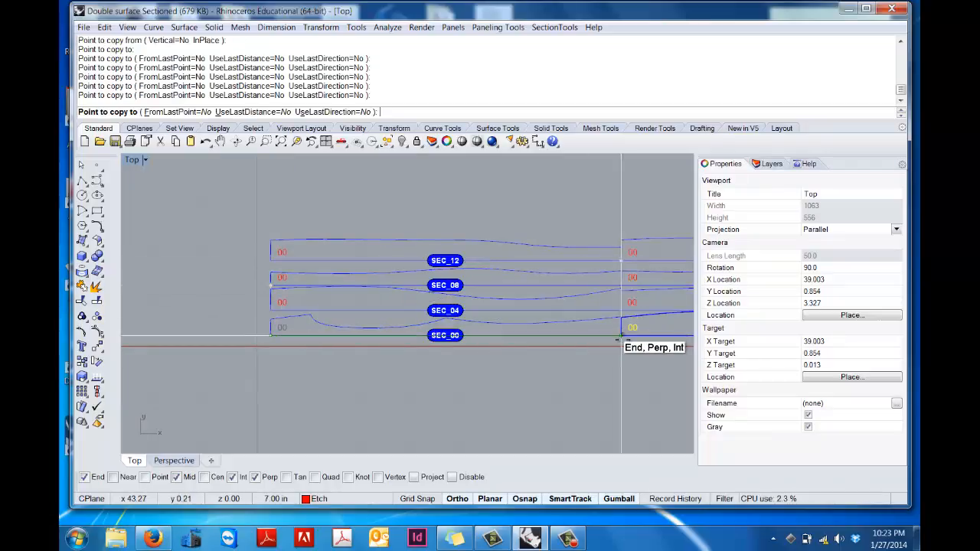
left_click(621, 334)
key("Return")
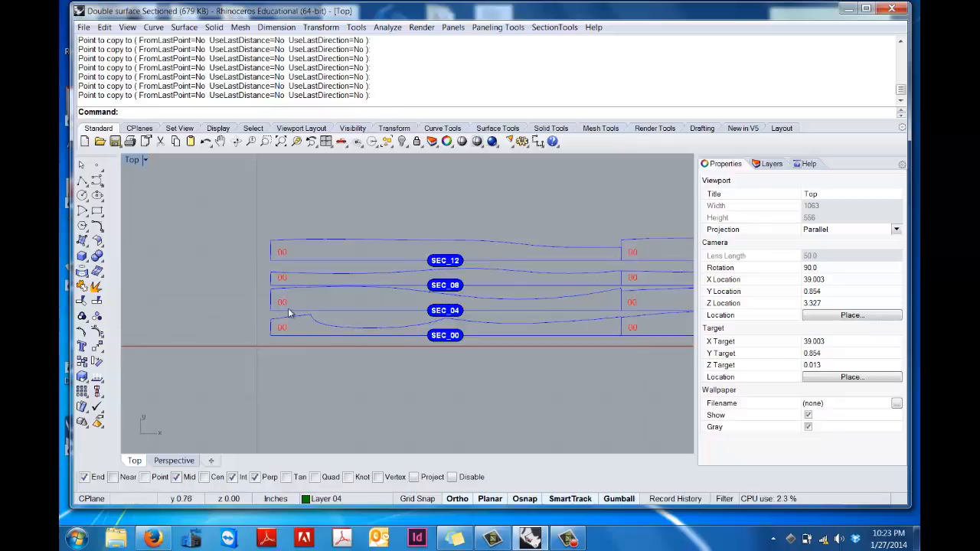
Step: Change the copied label inside SEC_04 to 04 and the one inside SEC_08 to 08
left_click(283, 303)
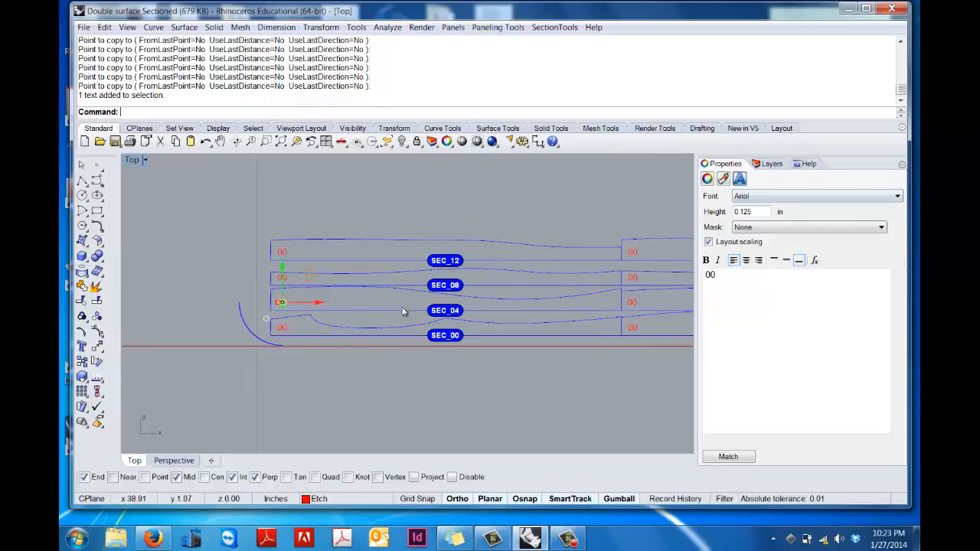
left_click(710, 275)
left_click_drag(710, 275, 715, 275)
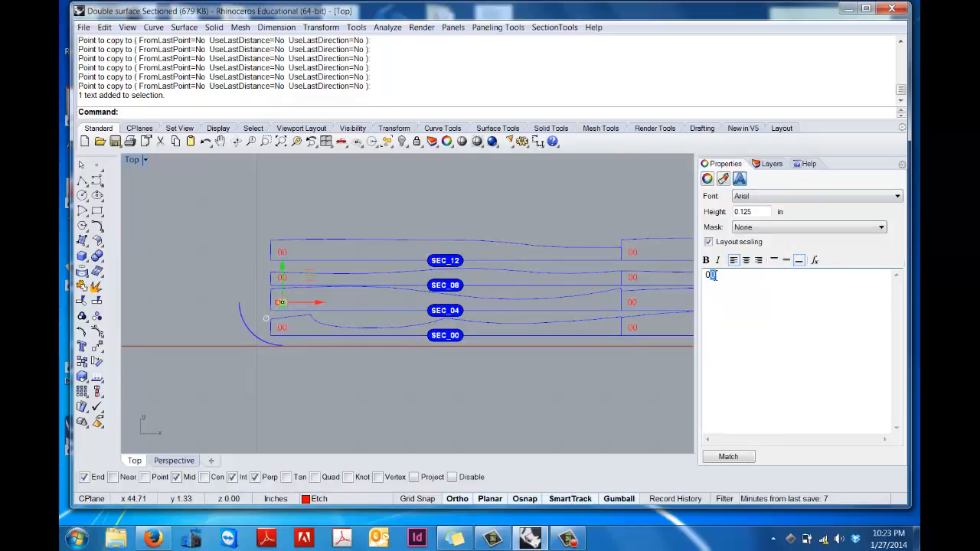
type("4")
left_click(278, 277)
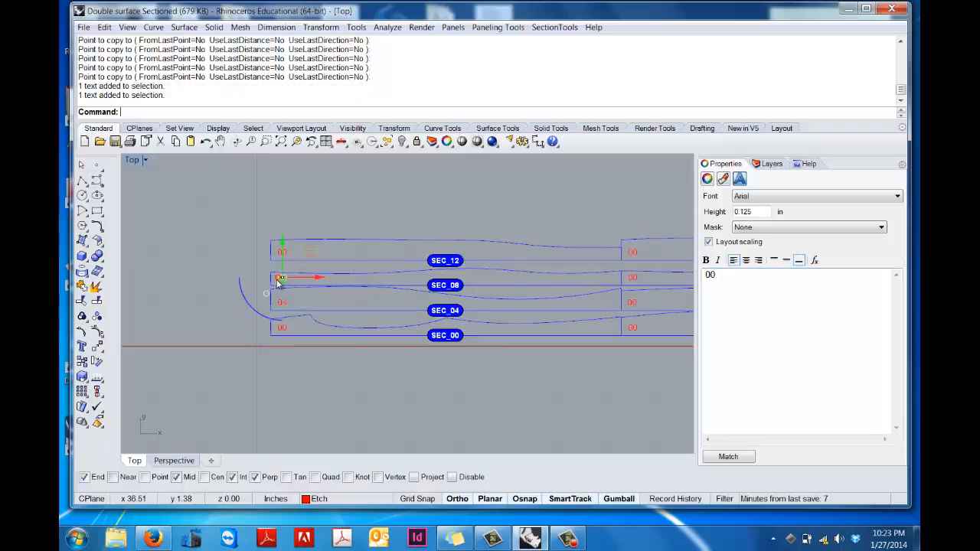
left_click(710, 276)
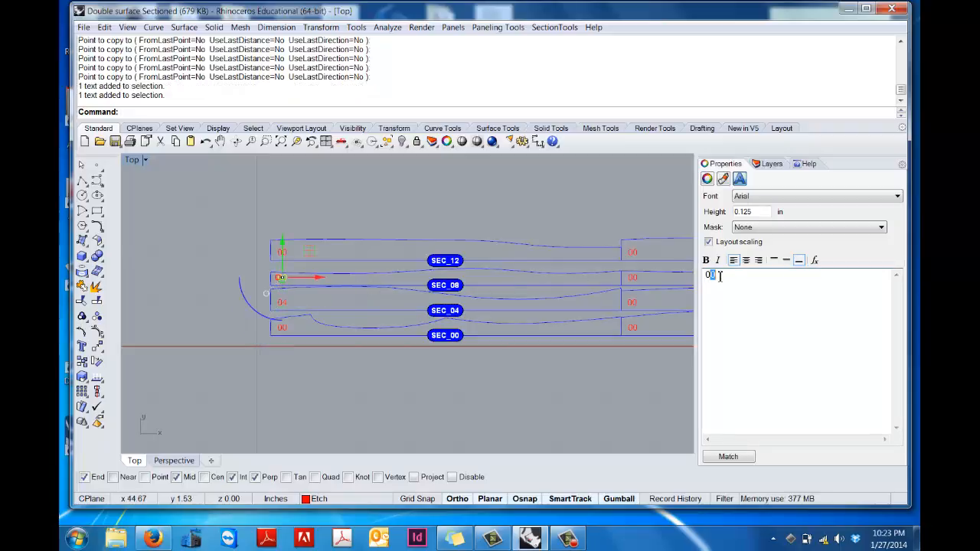
type("8")
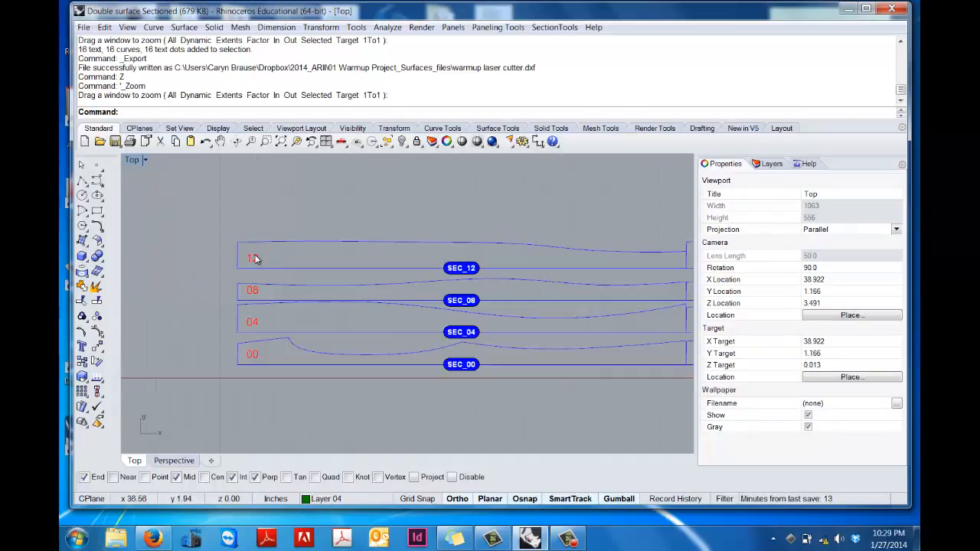
Step: Explode the 12, 08, 04 and 00 label texts in the first column into curves
left_click(252, 258)
left_click(256, 295)
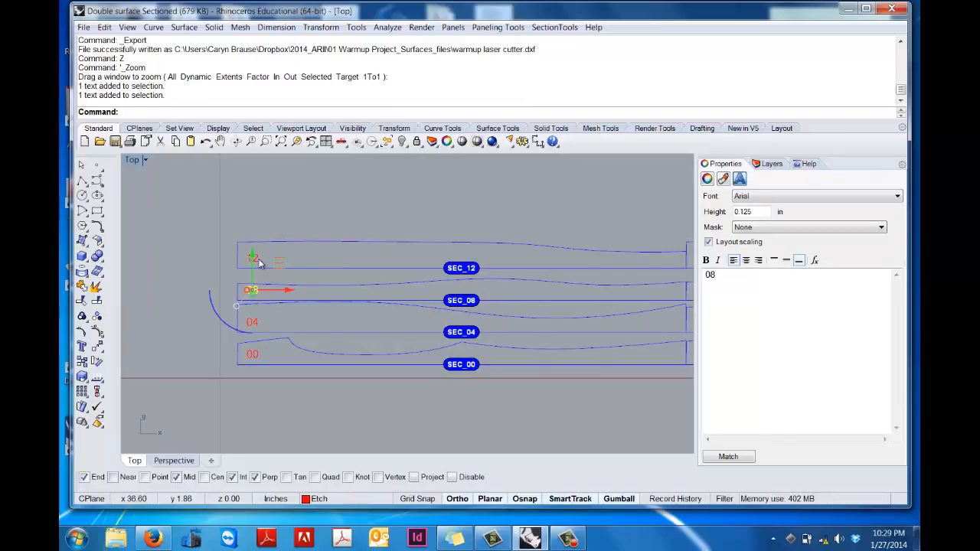
left_click_drag(238, 223, 274, 394)
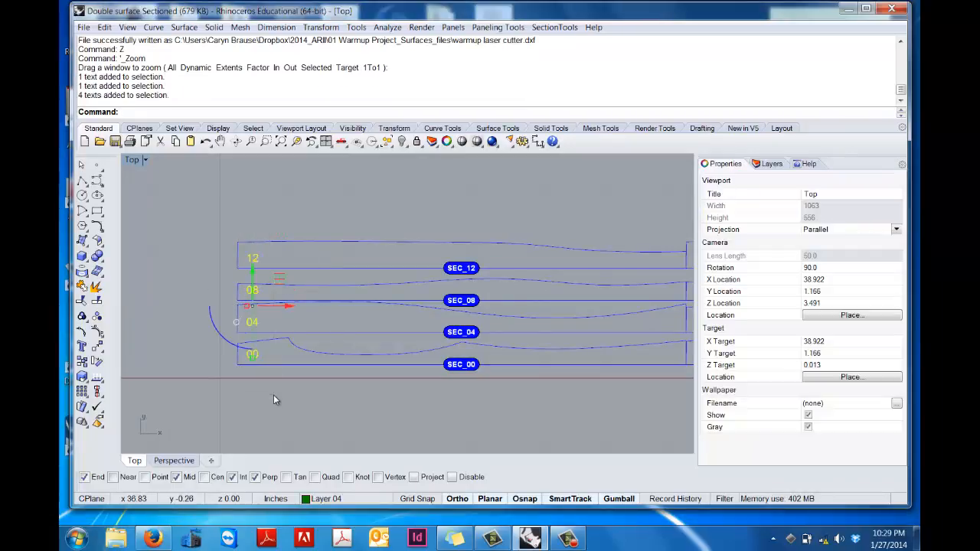
type("Explode")
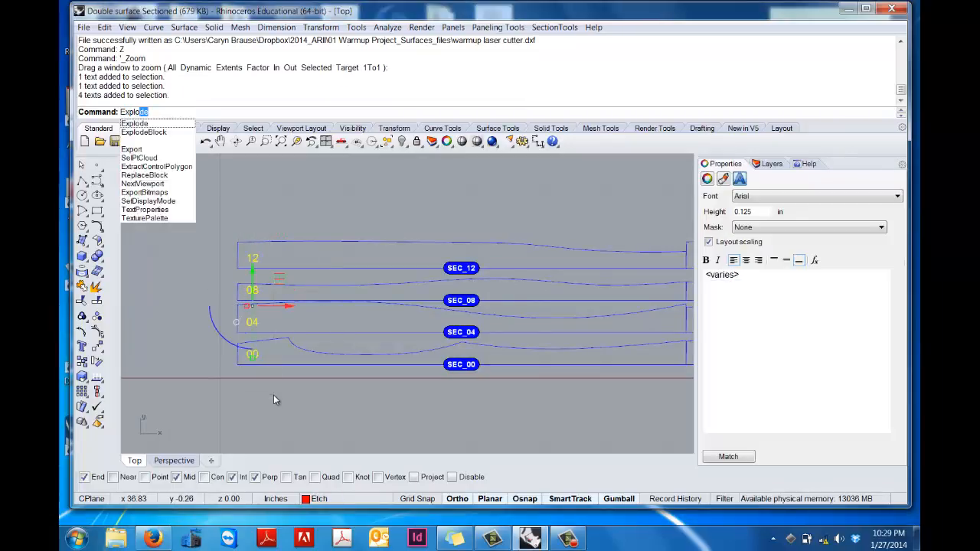
key("Return")
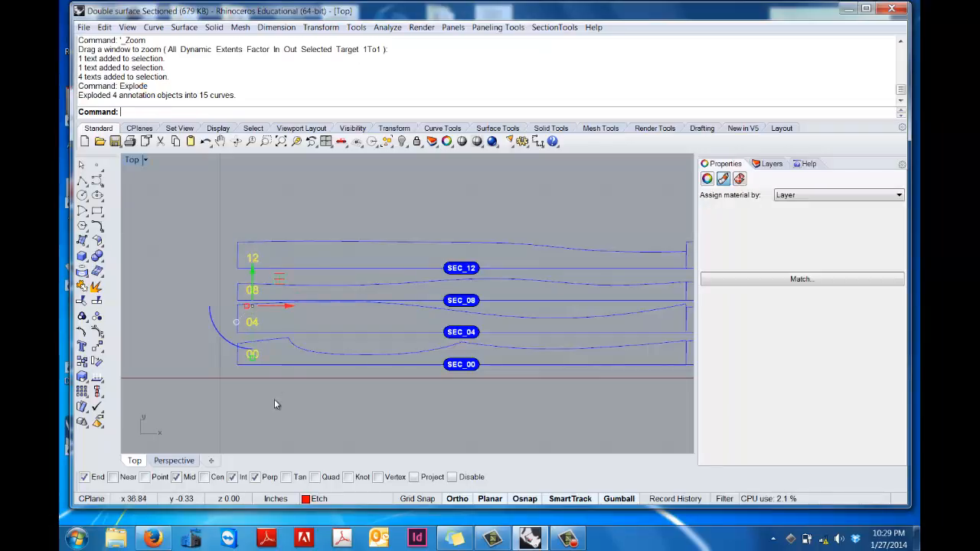
left_click(274, 399)
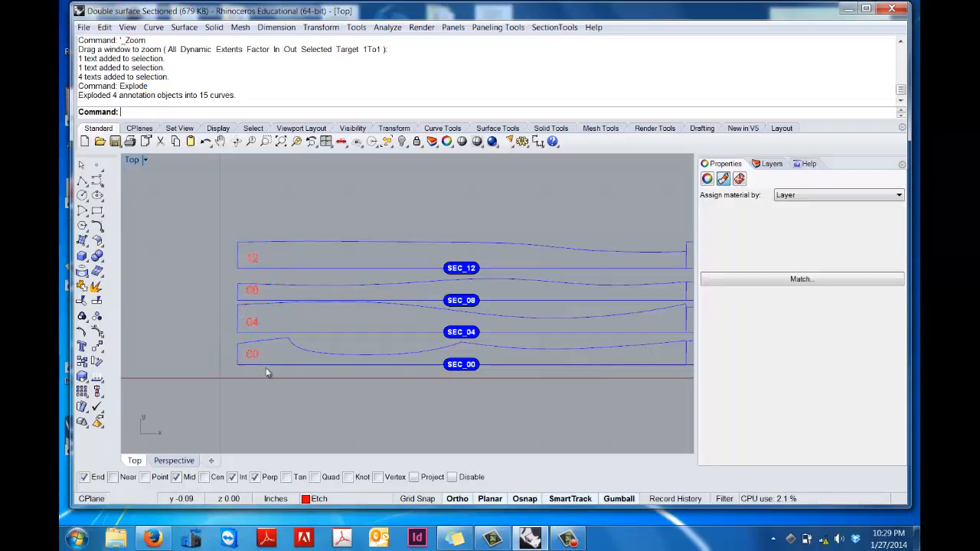
Step: Move the exploded 08 curves slightly down so they sit fully inside the SEC_08 outline
left_click(258, 292)
left_click(223, 279)
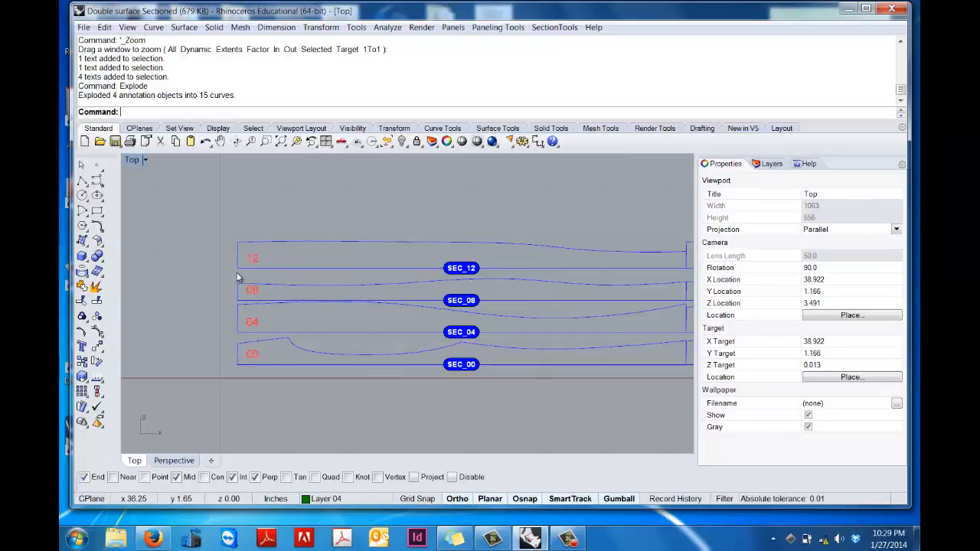
left_click_drag(241, 275, 266, 303)
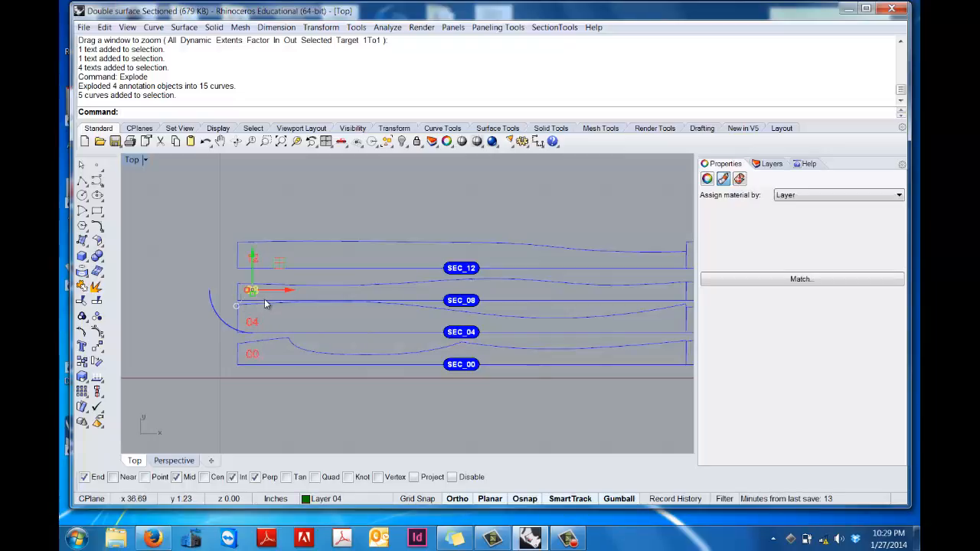
key("alt+Down")
key("alt+Up")
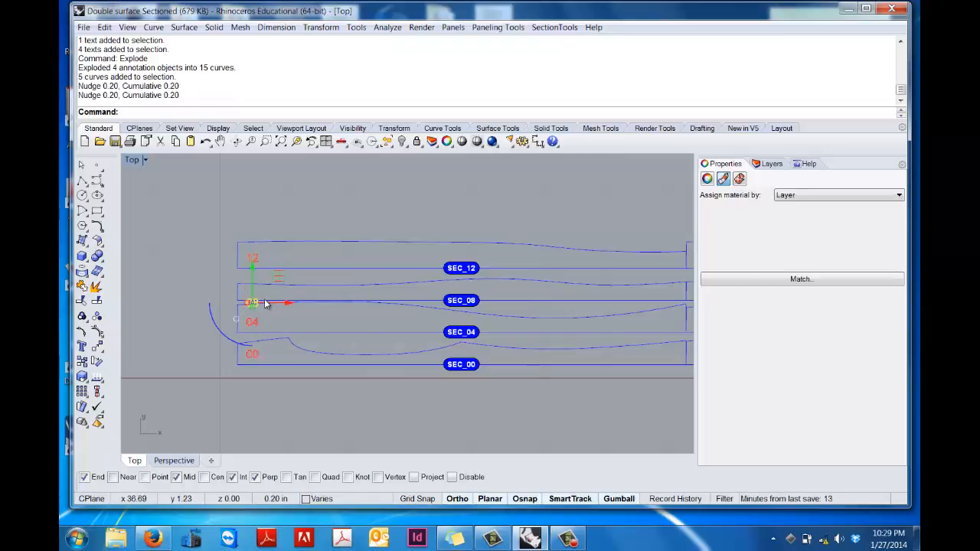
type("Z")
key("Return")
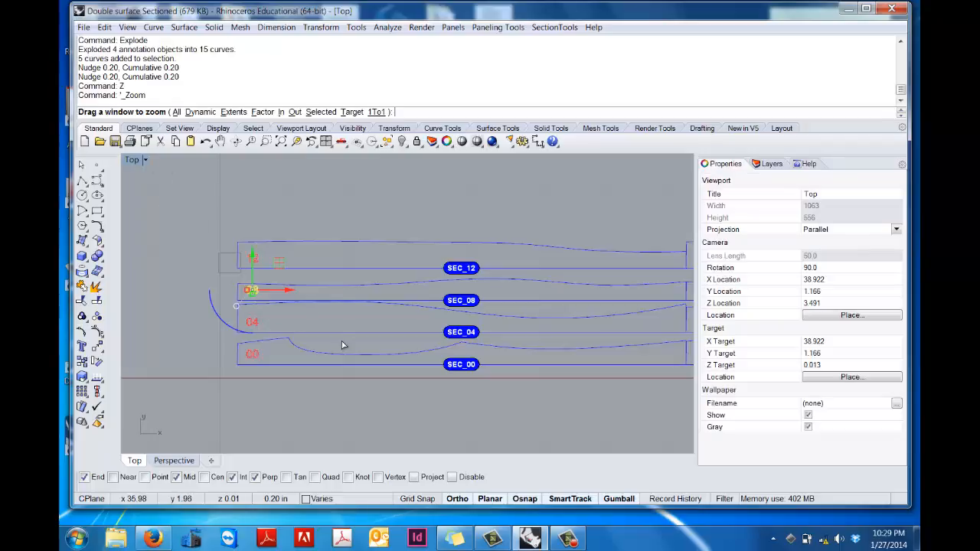
left_click_drag(219, 255, 342, 342)
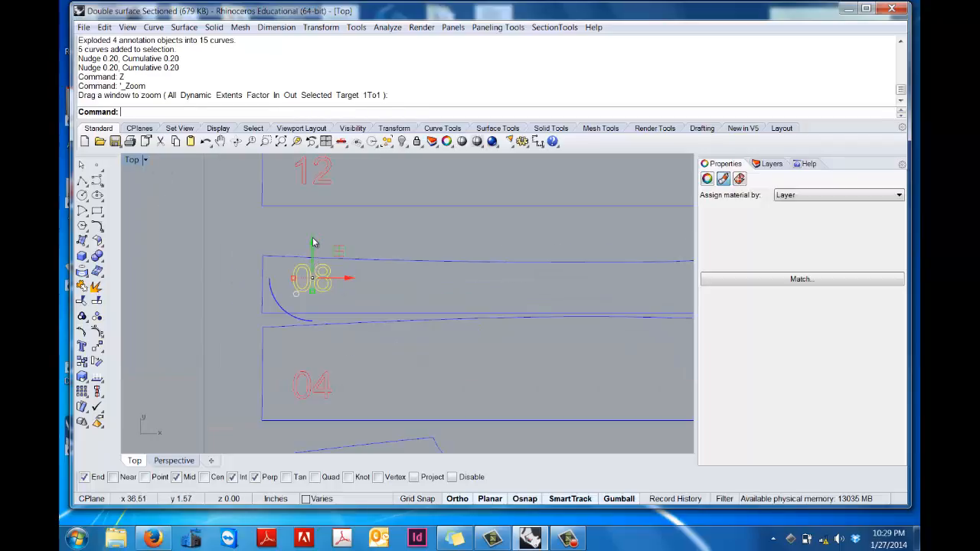
left_click_drag(312, 238, 312, 251)
left_click(331, 240)
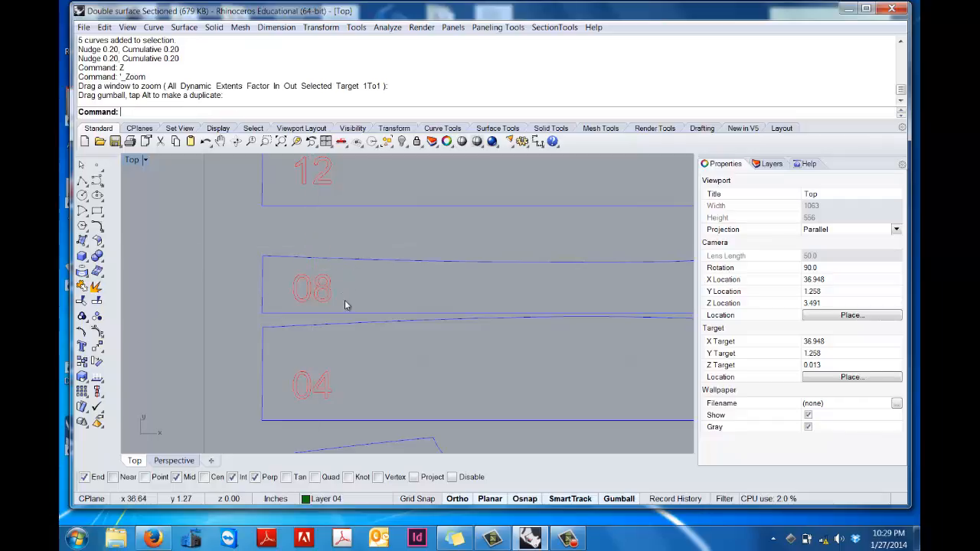
left_click(295, 278)
left_click(375, 239)
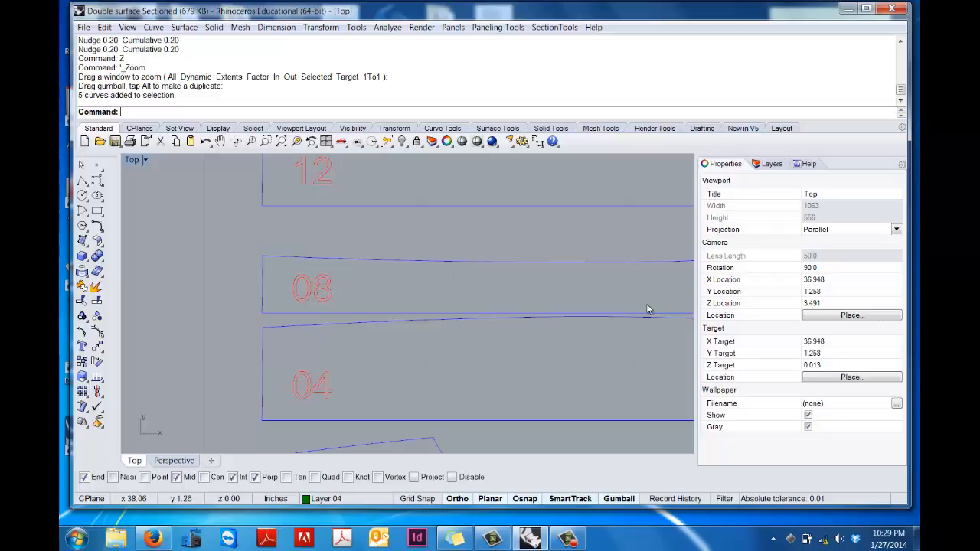
right_click_drag(638, 306, 566, 303)
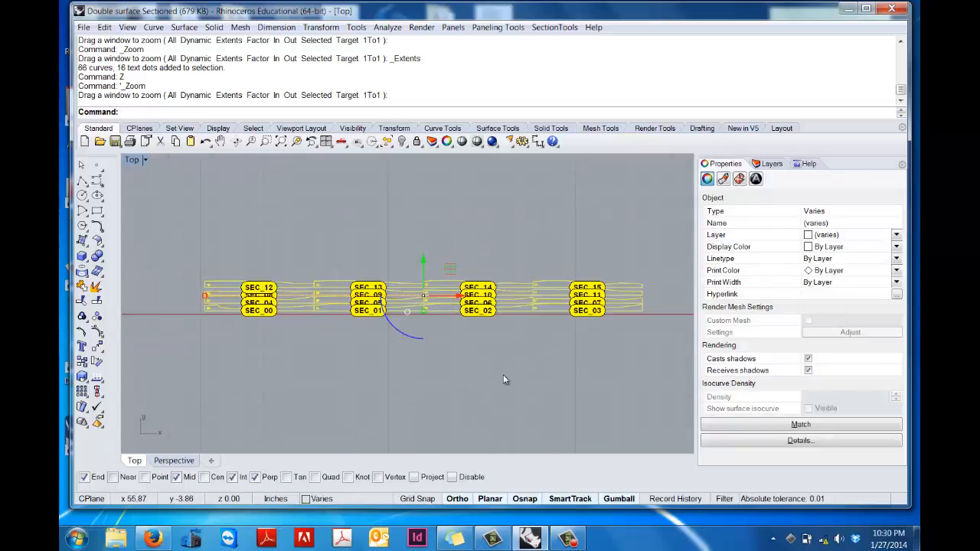
Step: Export all section profiles, number curves and text dots as the AutoCAD DXF file "warmup laser cutter", replacing the existing file
left_click(494, 375)
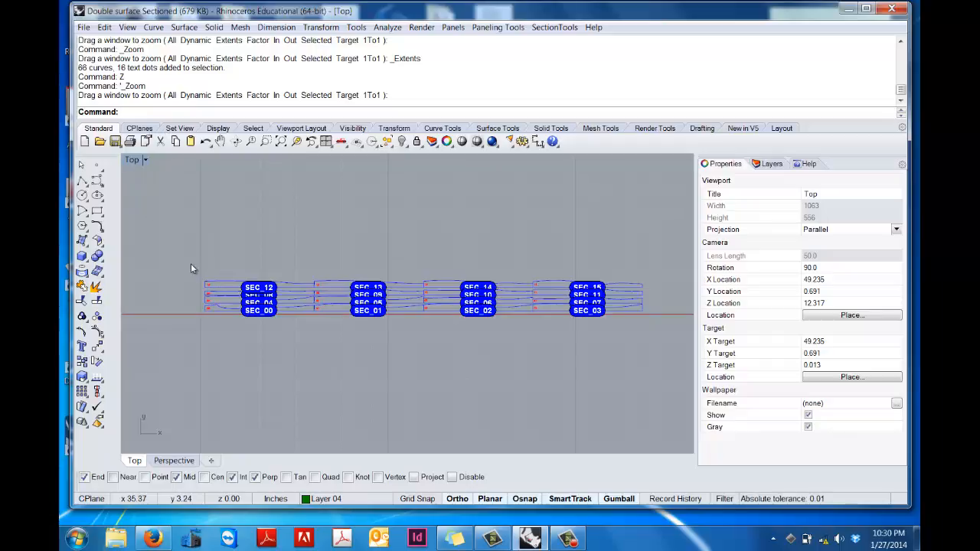
left_click_drag(192, 267, 666, 343)
type("E")
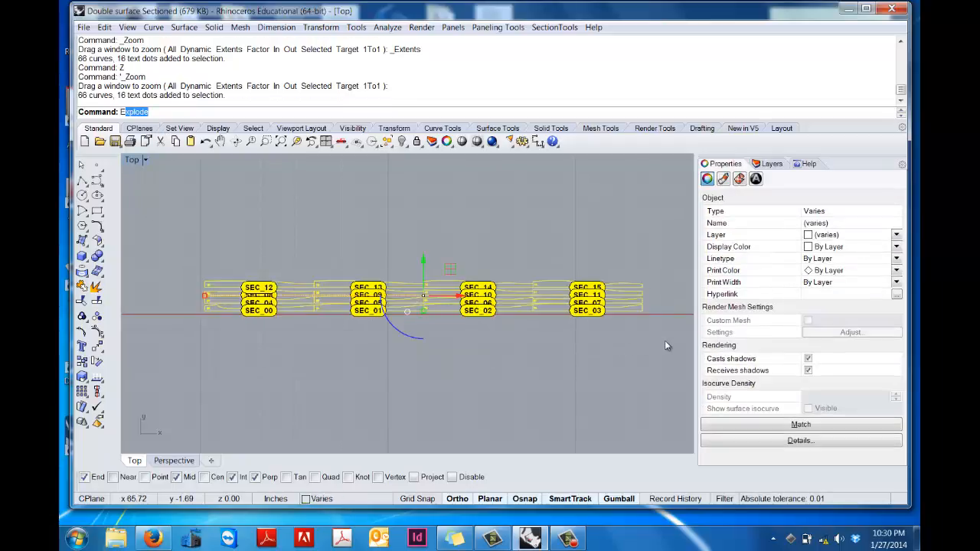
type("xport")
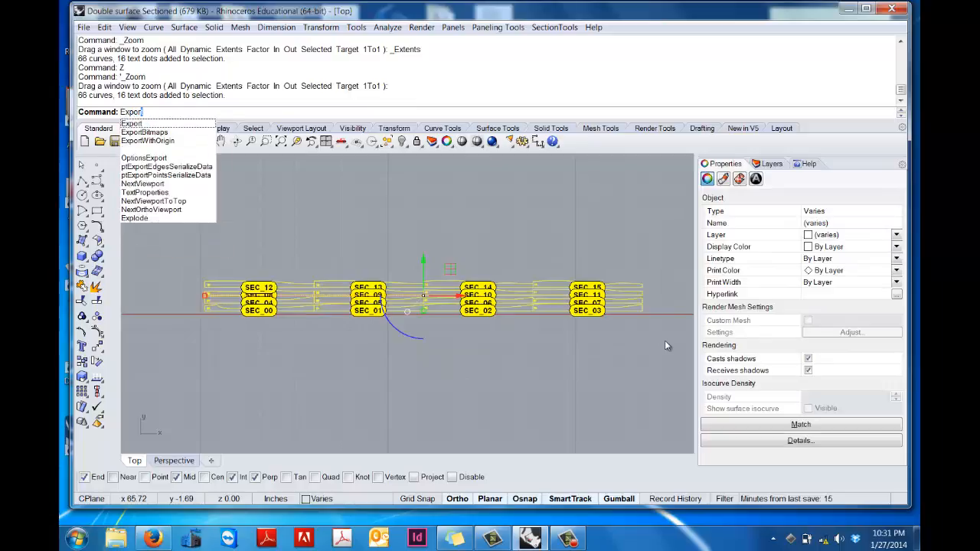
key("Return")
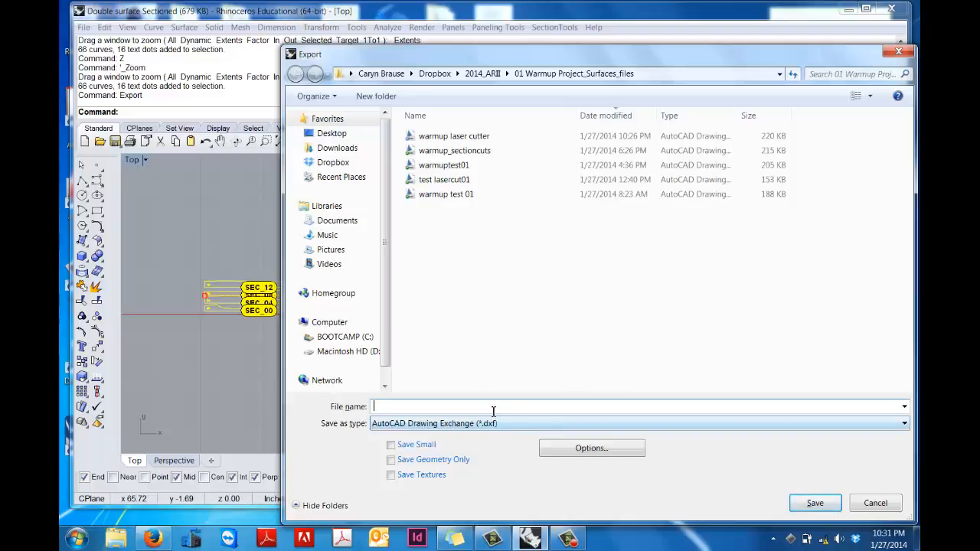
type("war")
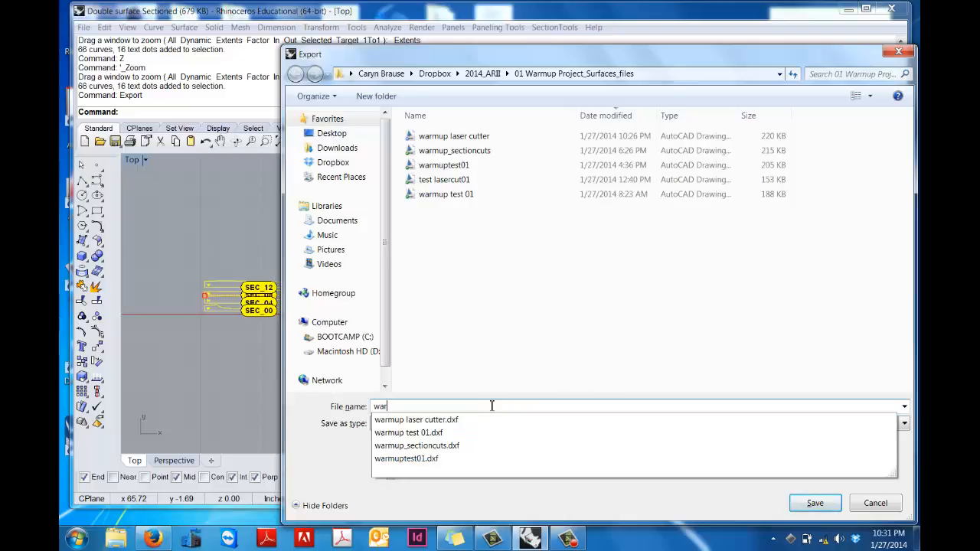
type("mup laser")
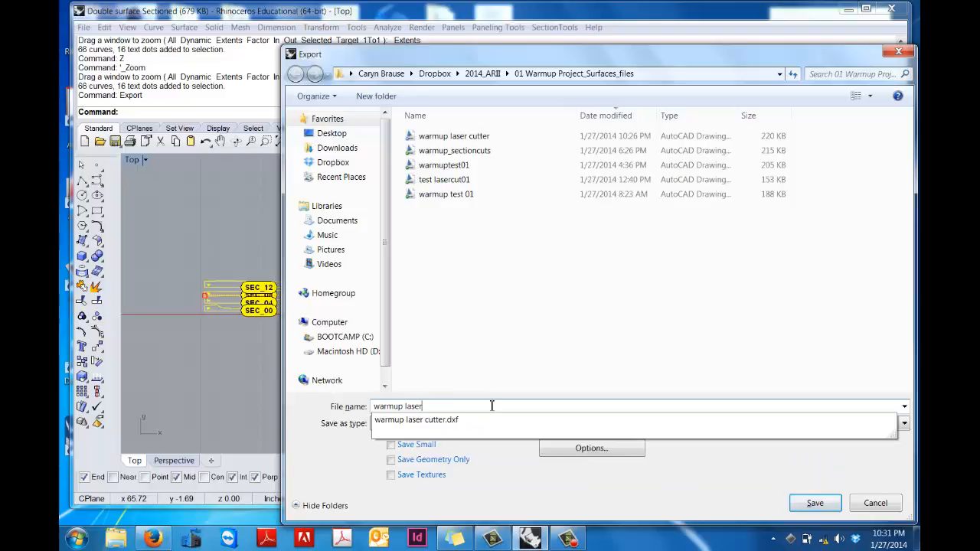
type(" cutter")
key("Return")
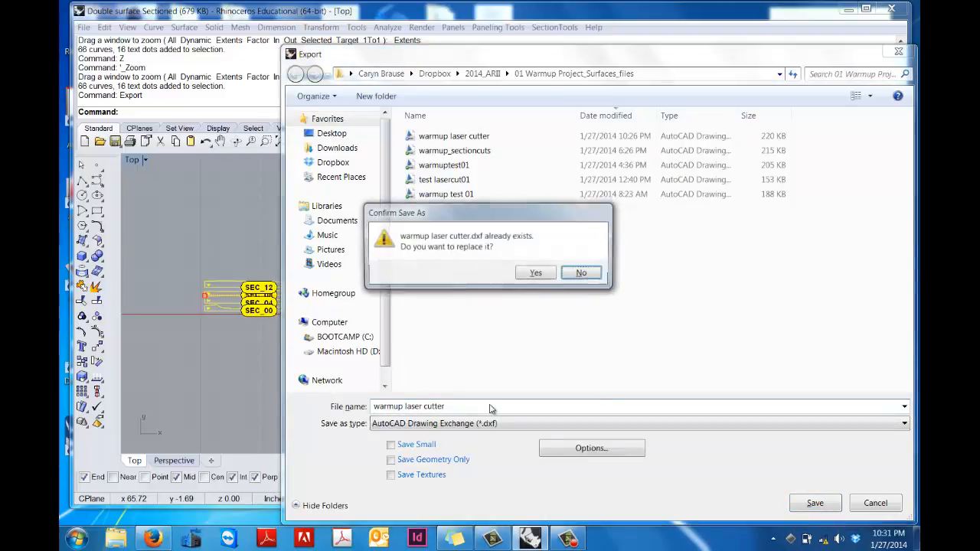
left_click(537, 273)
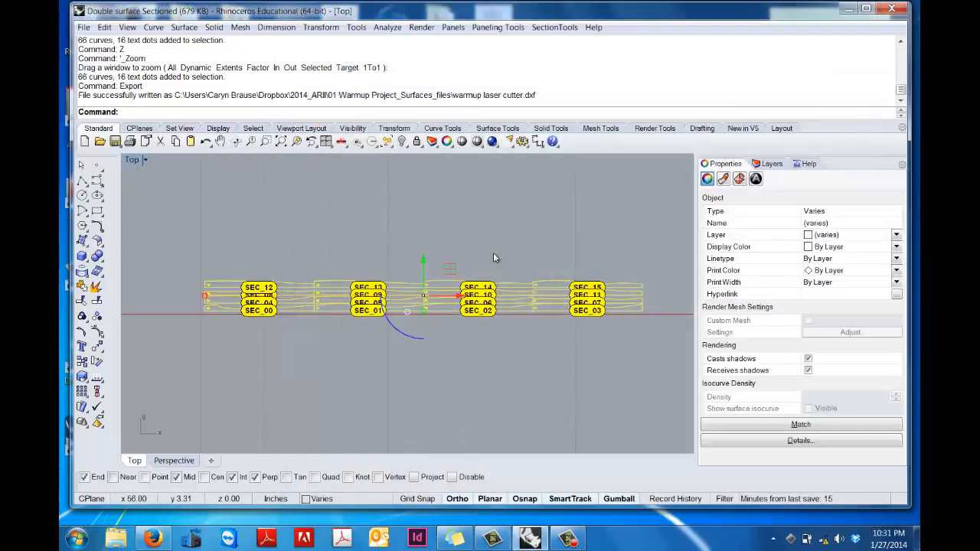
Step: Switch to SmartCarve4 and create a new blank document
left_click(848, 9)
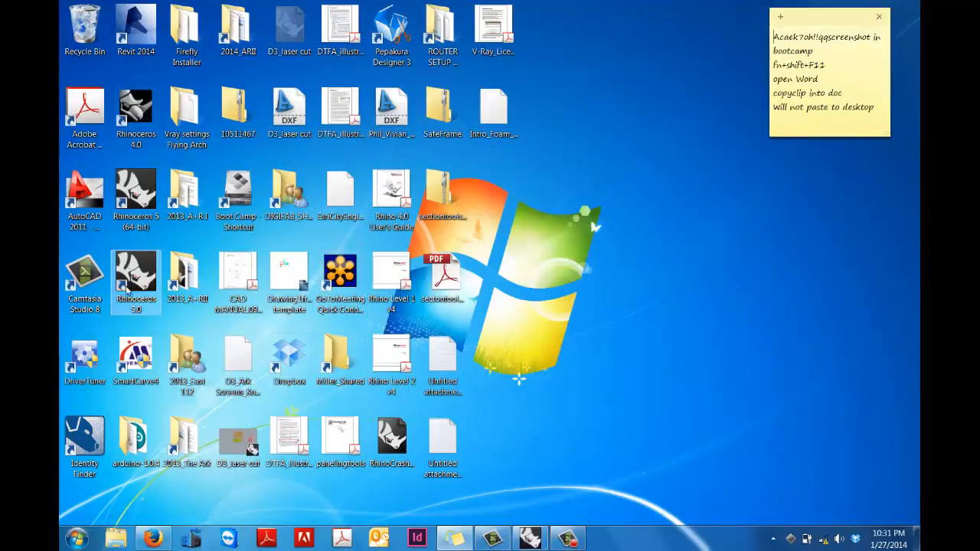
double_click(138, 343)
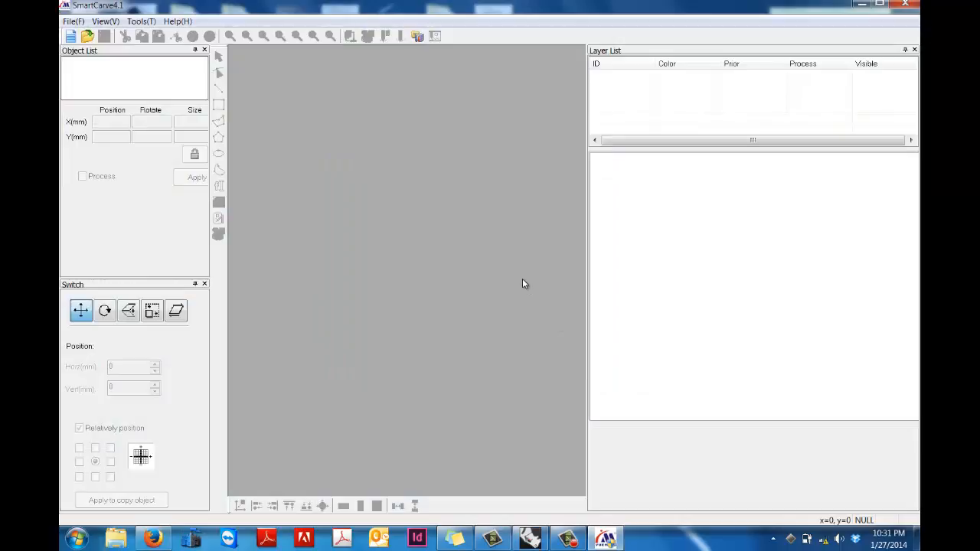
left_click(71, 36)
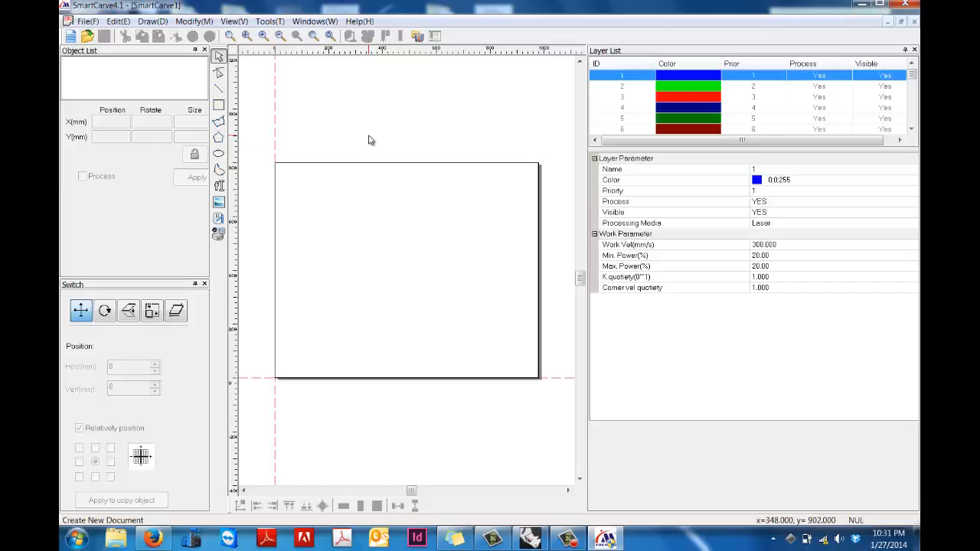
Step: Create another blank document and check the work space width and height in the machine configuration
left_click(87, 21)
left_click(96, 37)
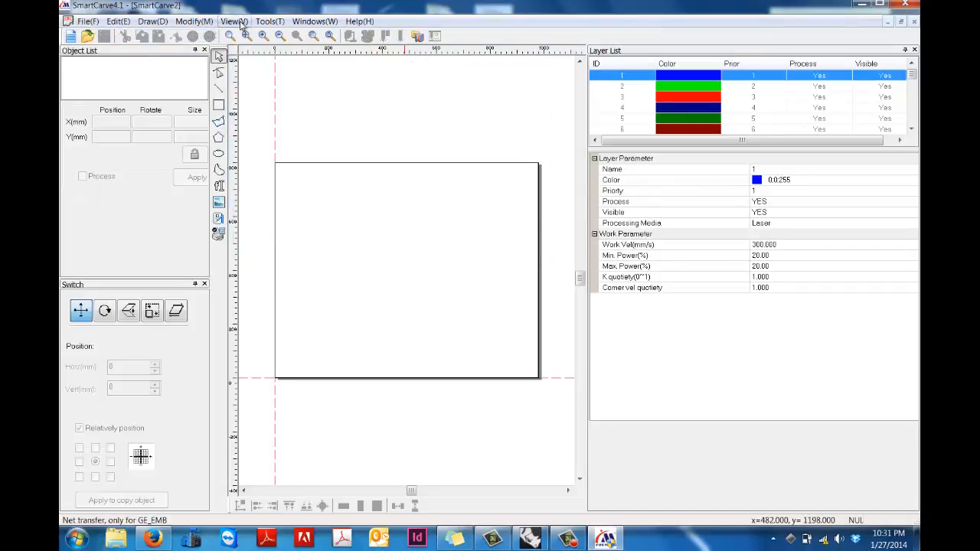
left_click(270, 21)
left_click(290, 74)
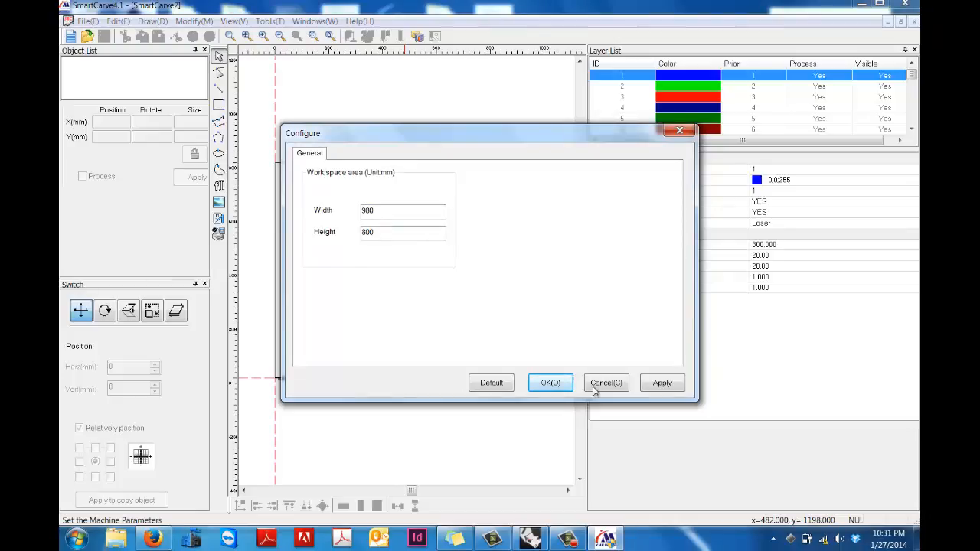
left_click(553, 384)
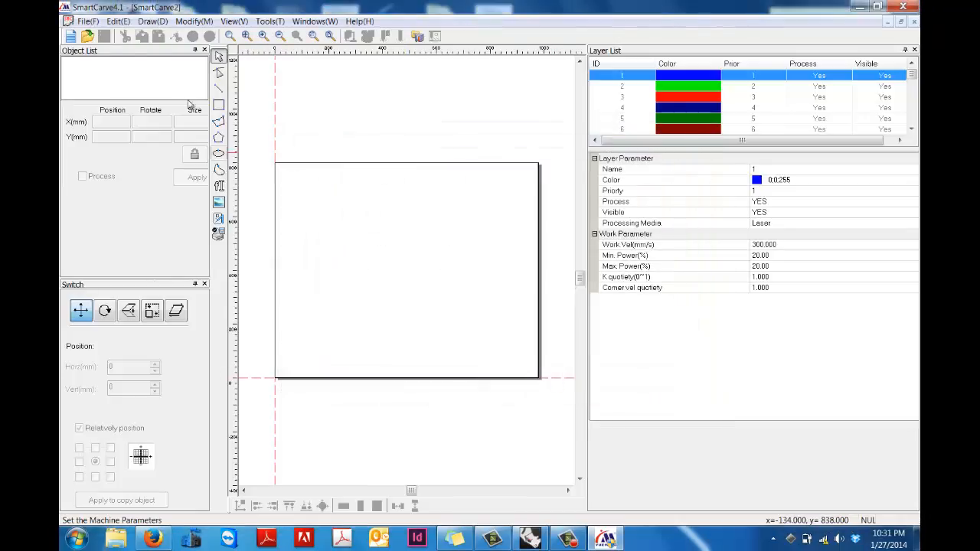
Step: Import the DXF file "warmup laser cutter" with drawing units set to Inch and Show Text off
left_click(87, 21)
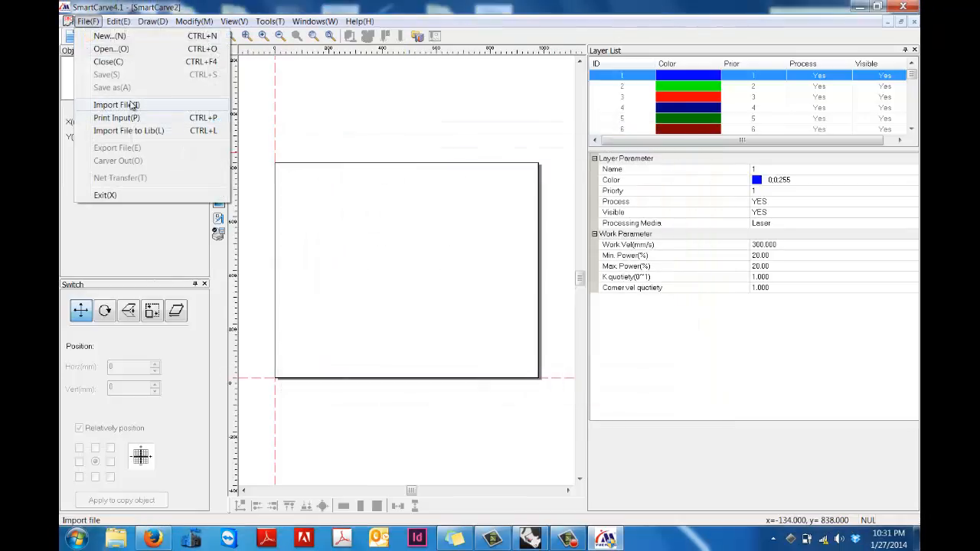
left_click(132, 106)
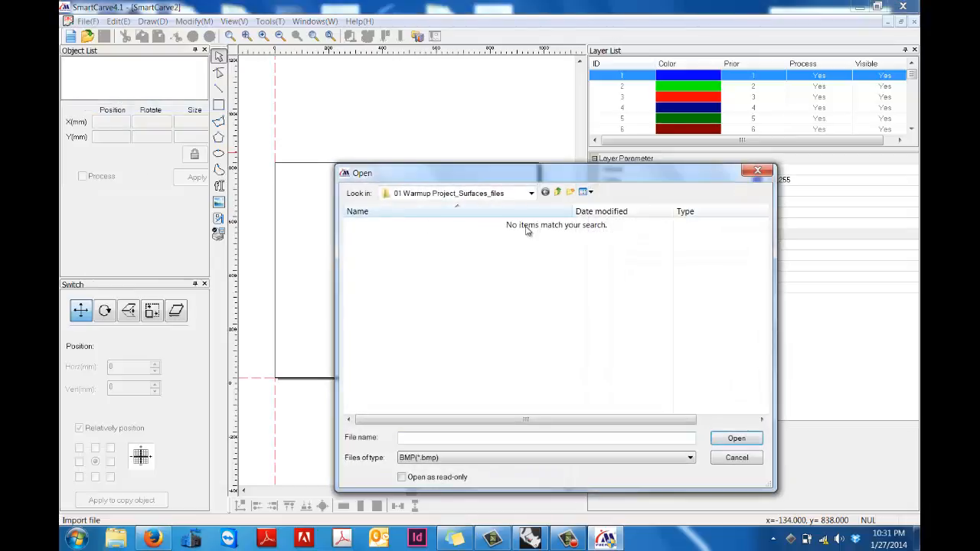
left_click(479, 458)
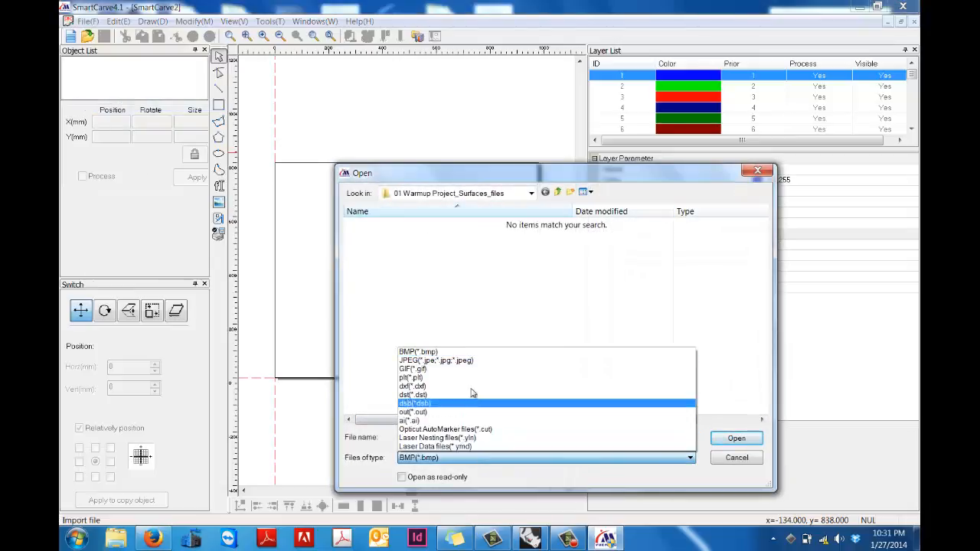
left_click(465, 386)
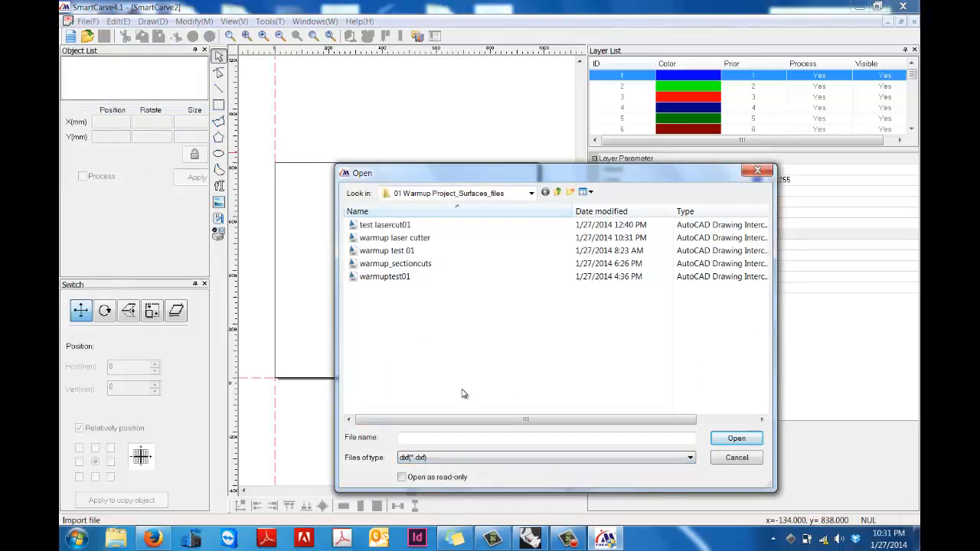
left_click(405, 238)
left_click(735, 438)
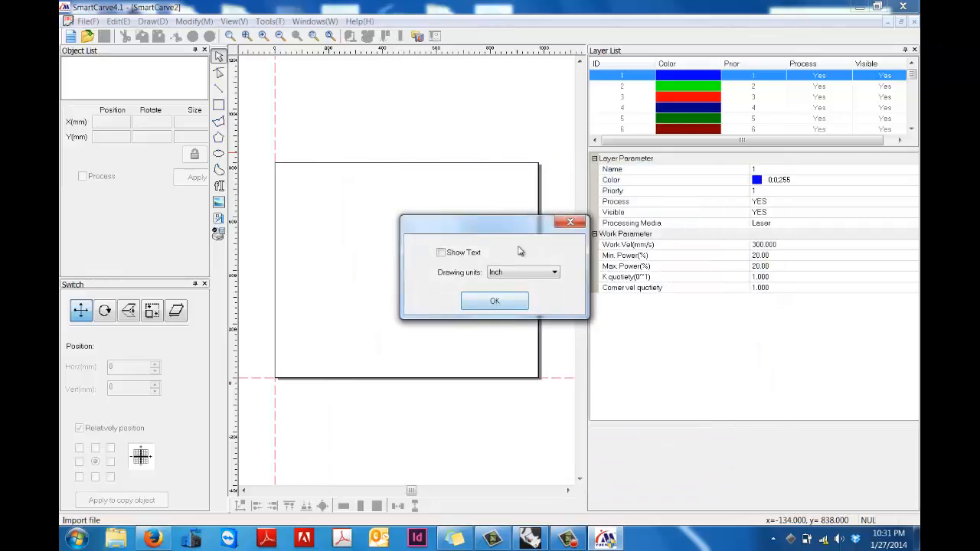
left_click(493, 302)
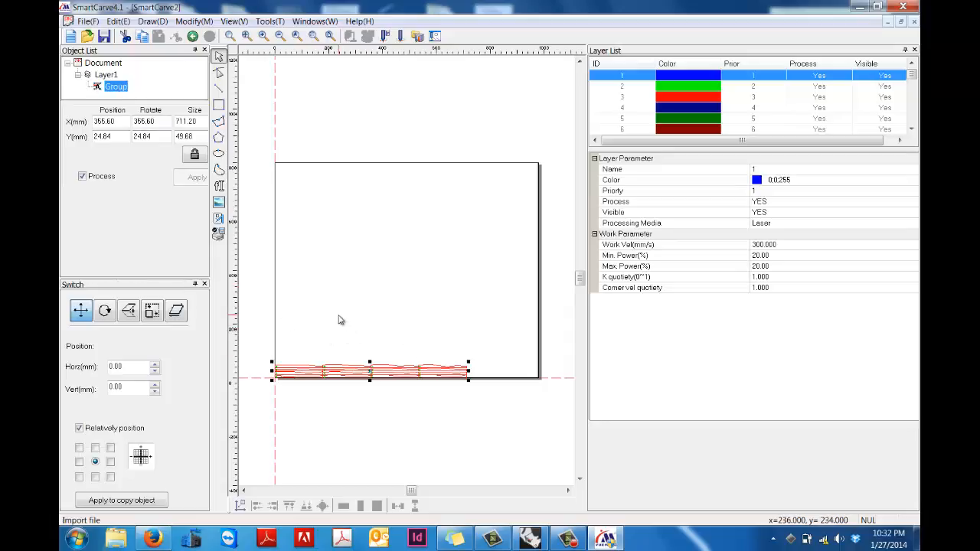
Step: Scatter the imported group into separate curves and select one of them to check the split
right_click(358, 372)
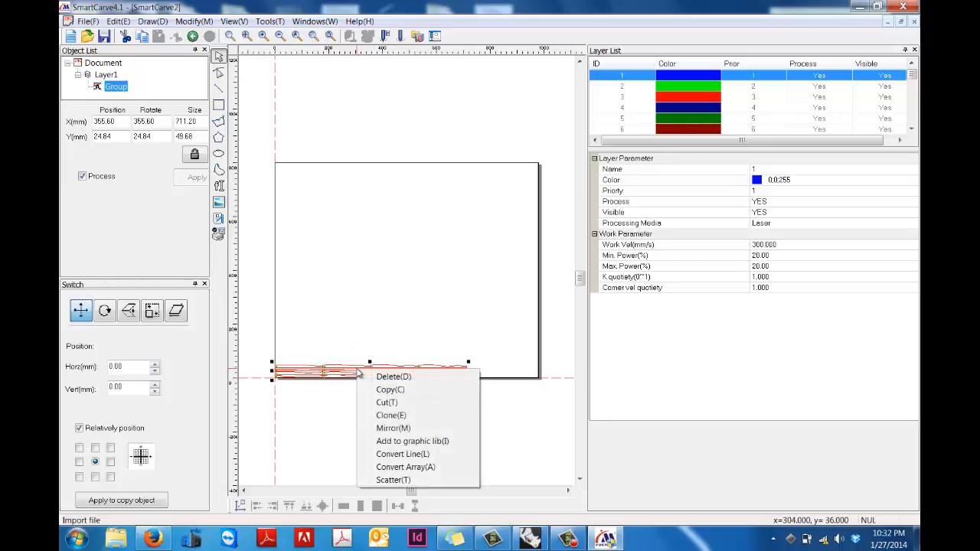
left_click(387, 480)
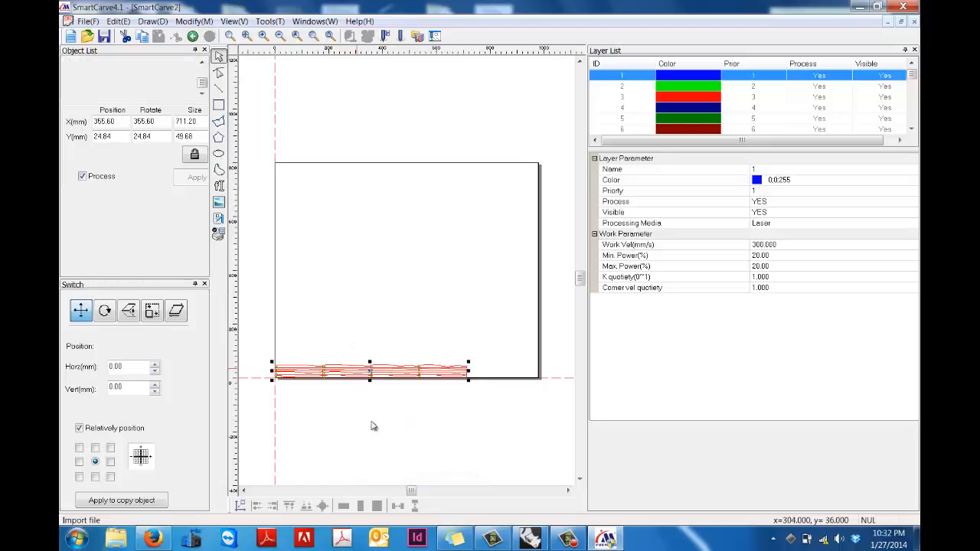
left_click(357, 372)
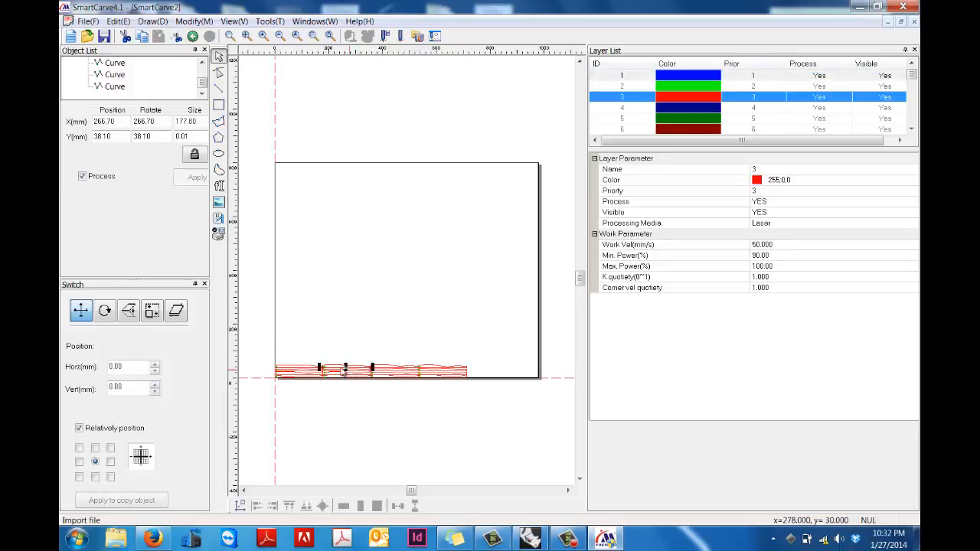
Step: Move all the curves about 22 mm right and 16 mm up, clear of the work area's origin edges
left_click_drag(263, 344, 477, 393)
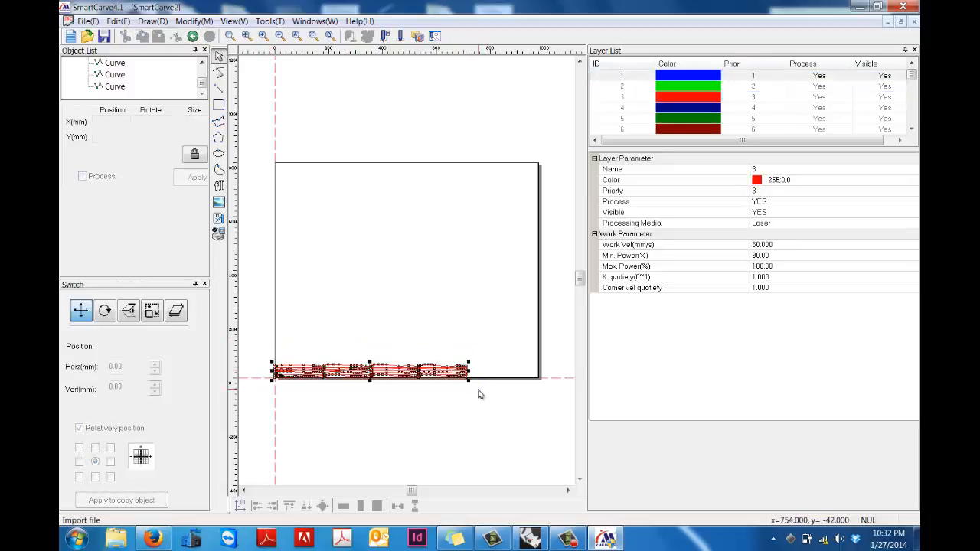
key("Up")
key("Up")
key("Up")
key("Up")
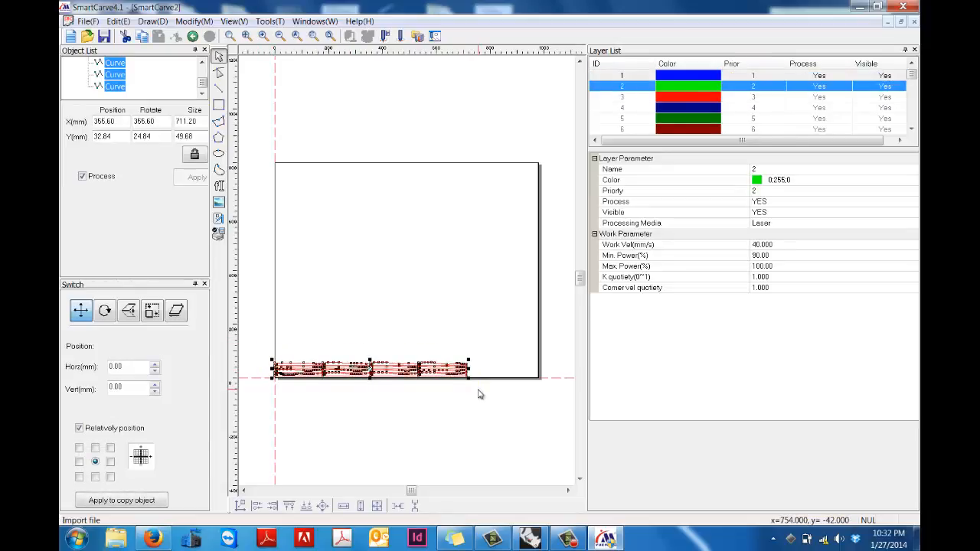
key("Right")
key("Right")
key("Right")
key("Up")
key("Up")
key("Up")
key("Right")
key("Right")
key("Right")
key("Right")
key("Right")
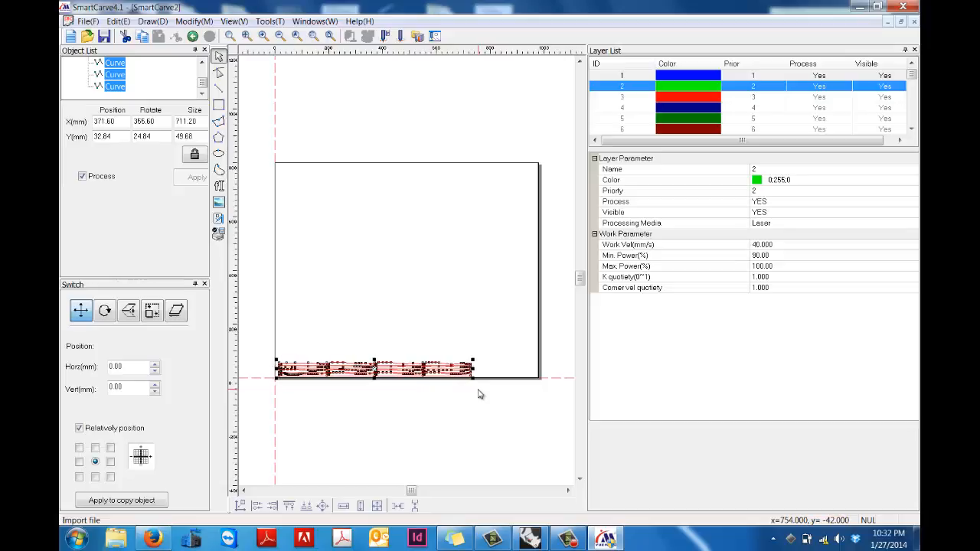
key("Up")
key("Up")
key("Up")
key("Right")
key("Right")
key("Right")
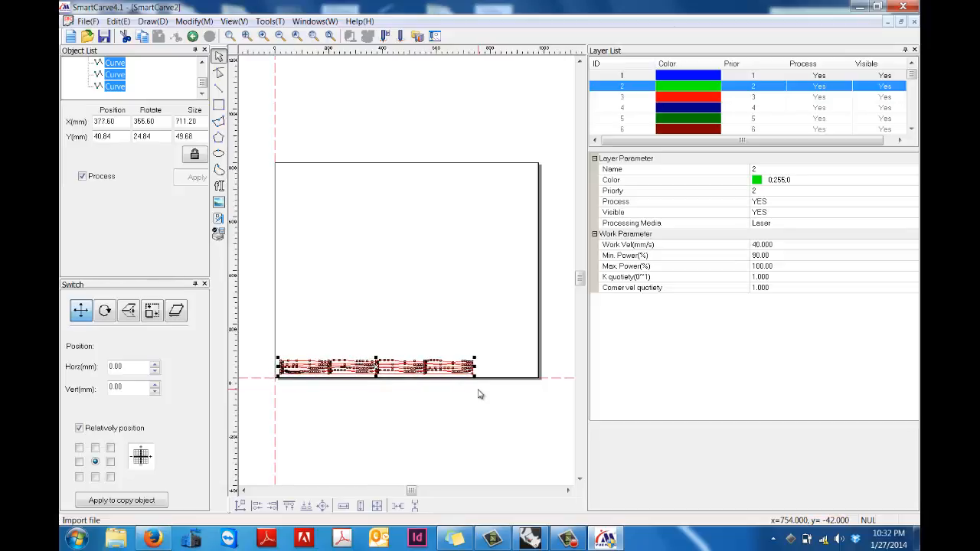
left_click(469, 404)
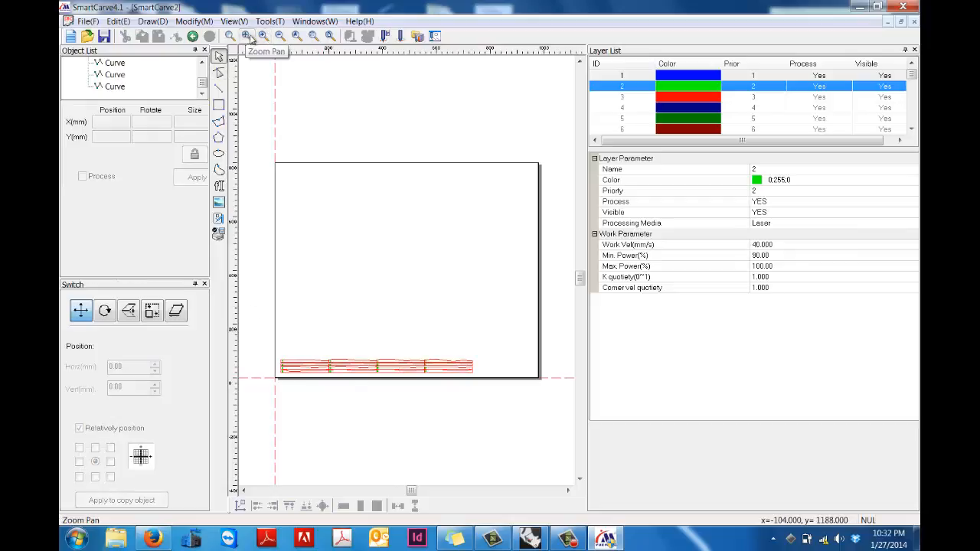
Step: Check which layer a top outline curve of the first-column profiles belongs to
left_click(312, 37)
left_click_drag(268, 328, 391, 394)
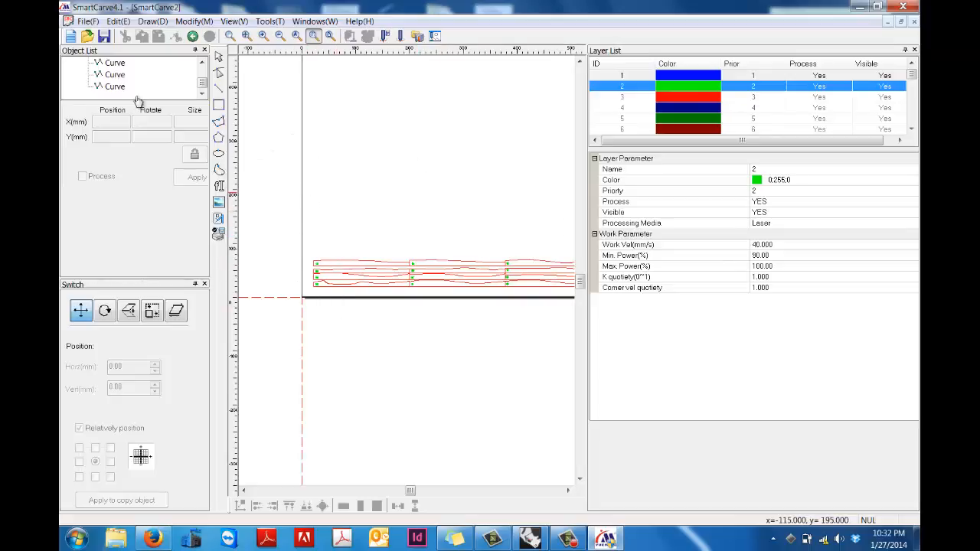
left_click(218, 56)
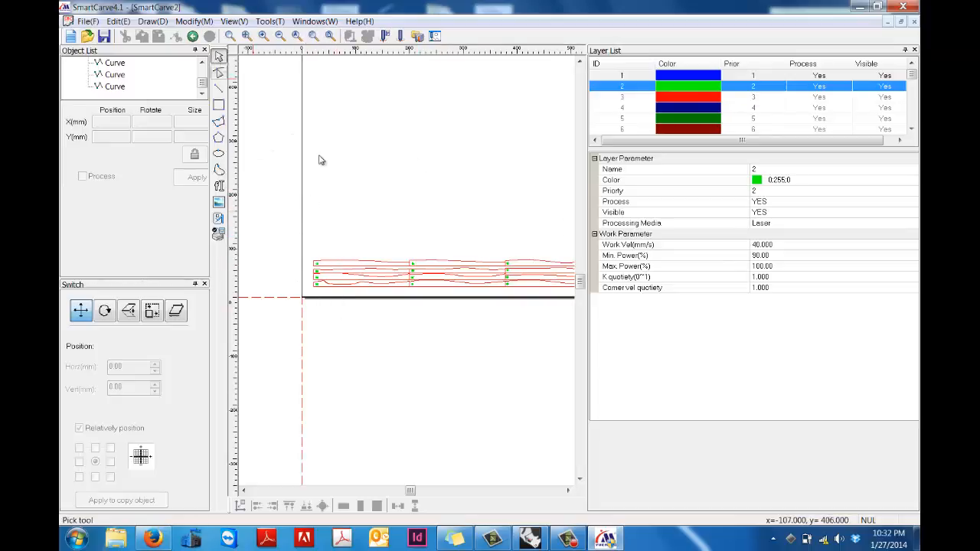
left_click(365, 263)
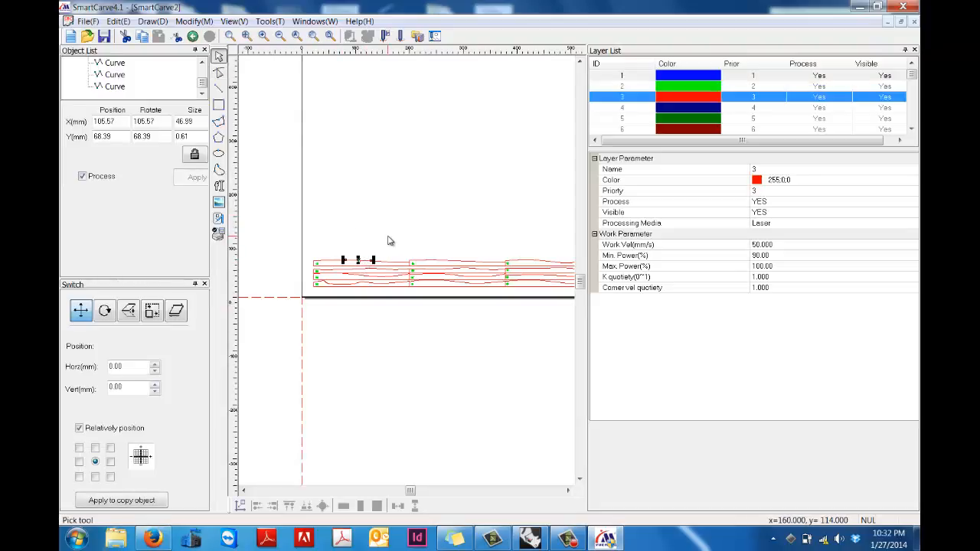
left_click(389, 241)
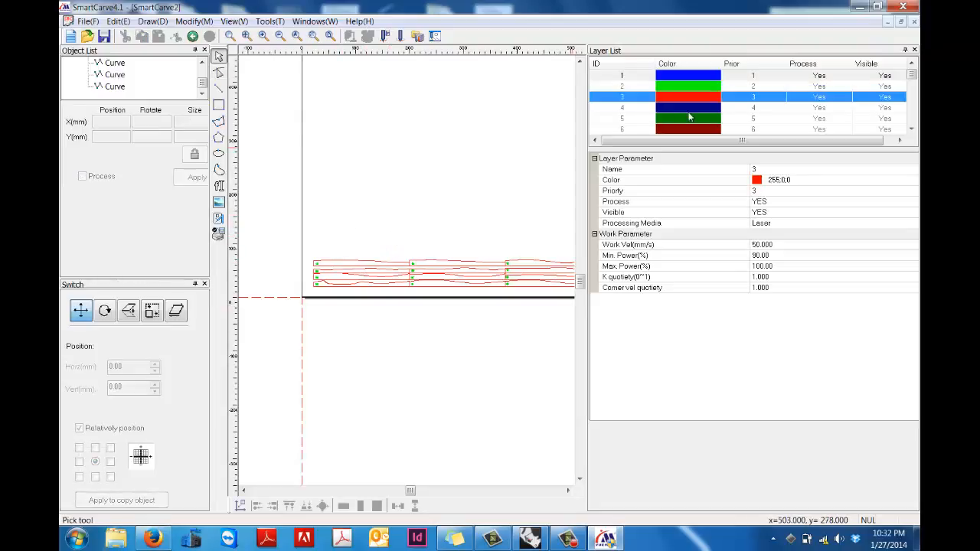
left_click(754, 95)
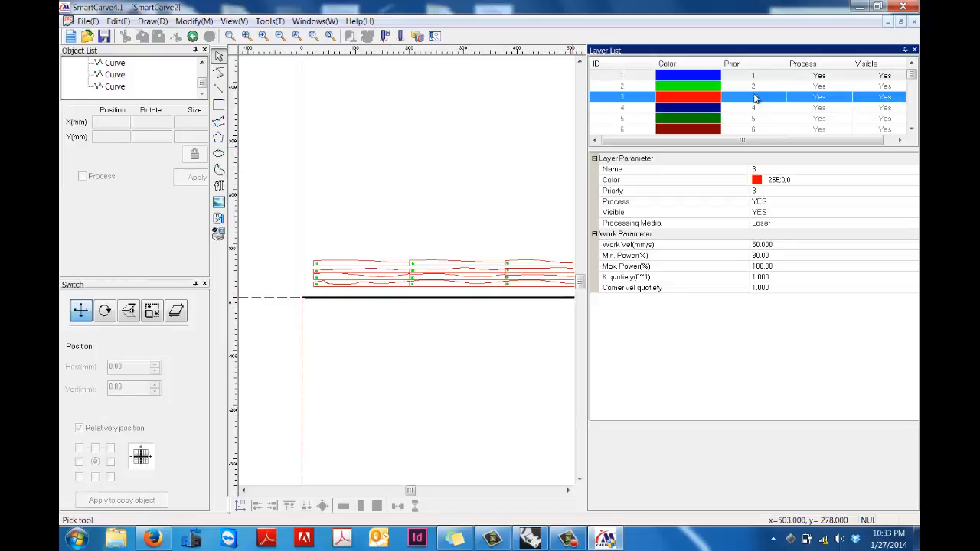
Step: Set the blue layer's priority to 3 and check the red layer's priority
left_click(754, 77)
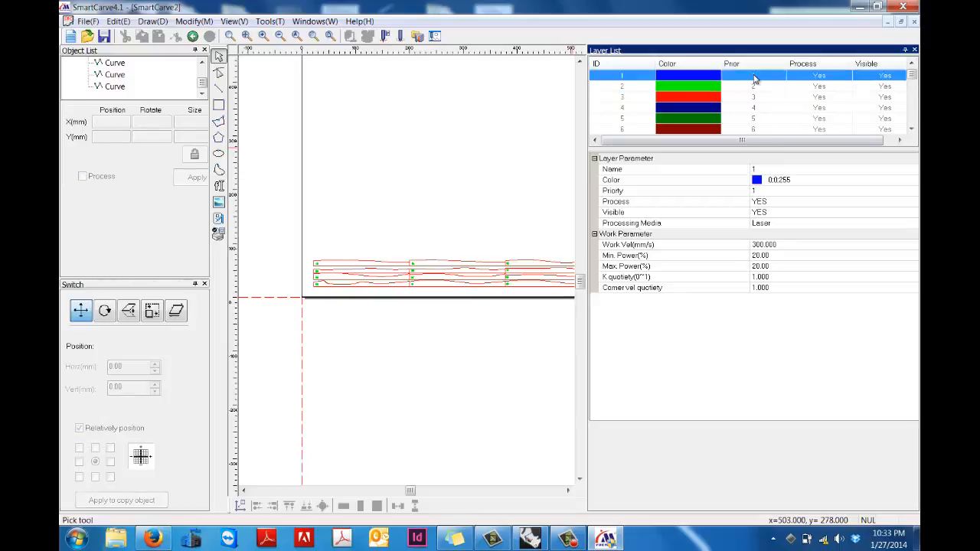
left_click(753, 170)
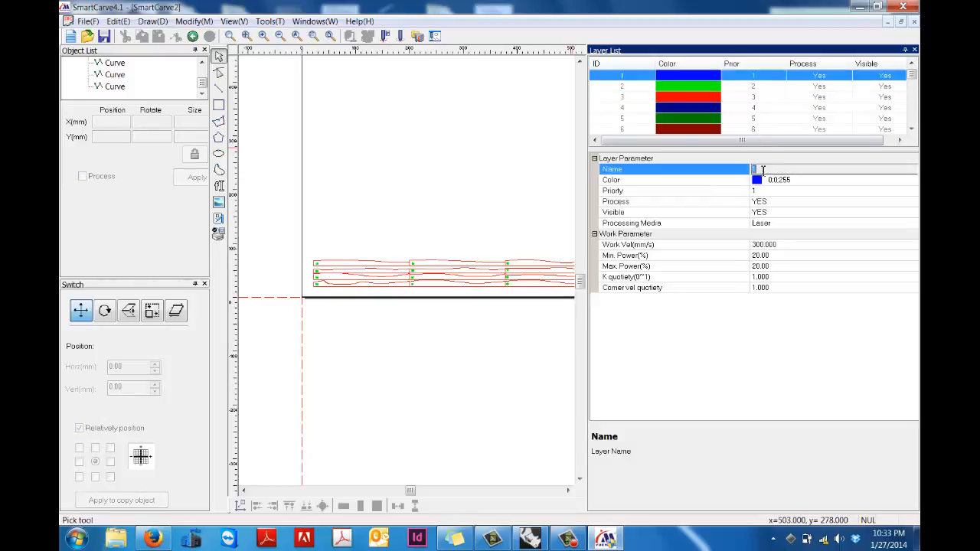
left_click(758, 190)
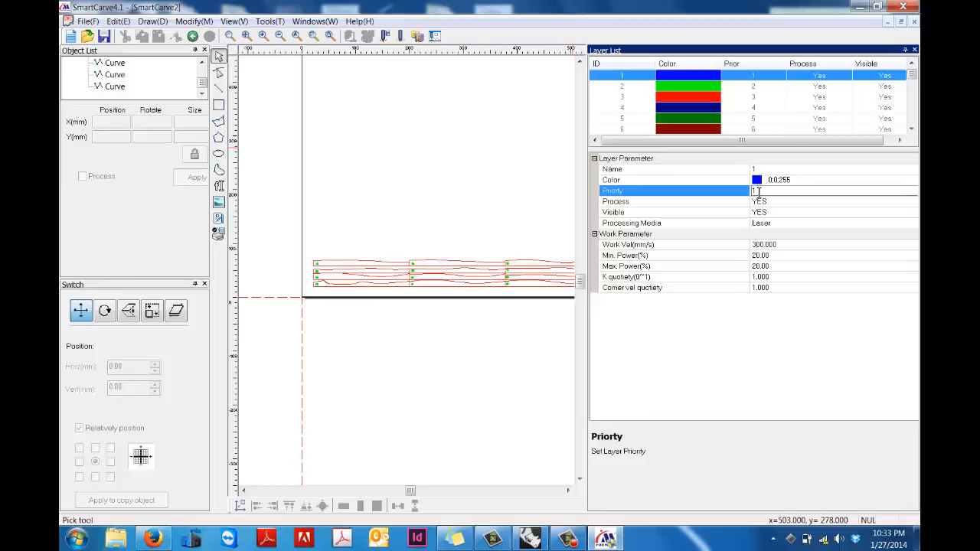
type("3")
left_click(777, 204)
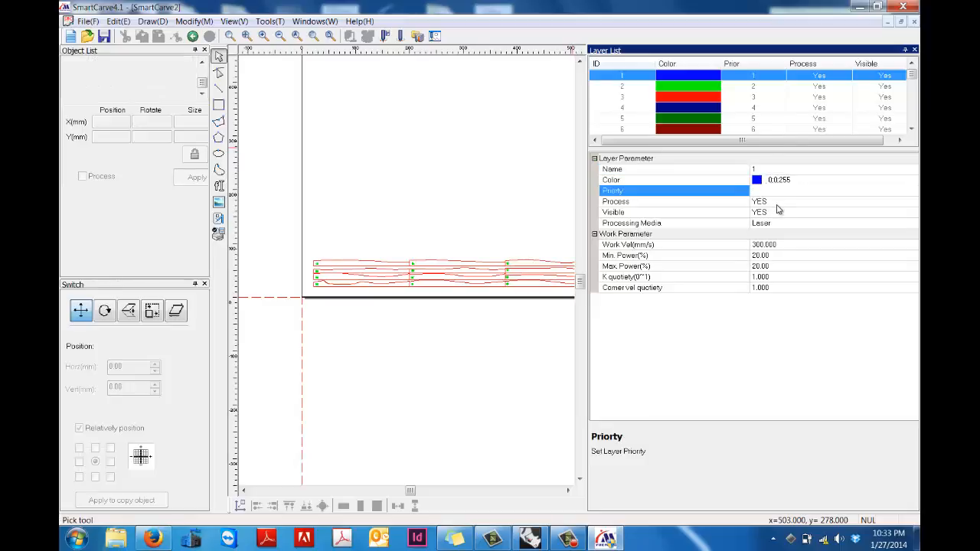
left_click(770, 99)
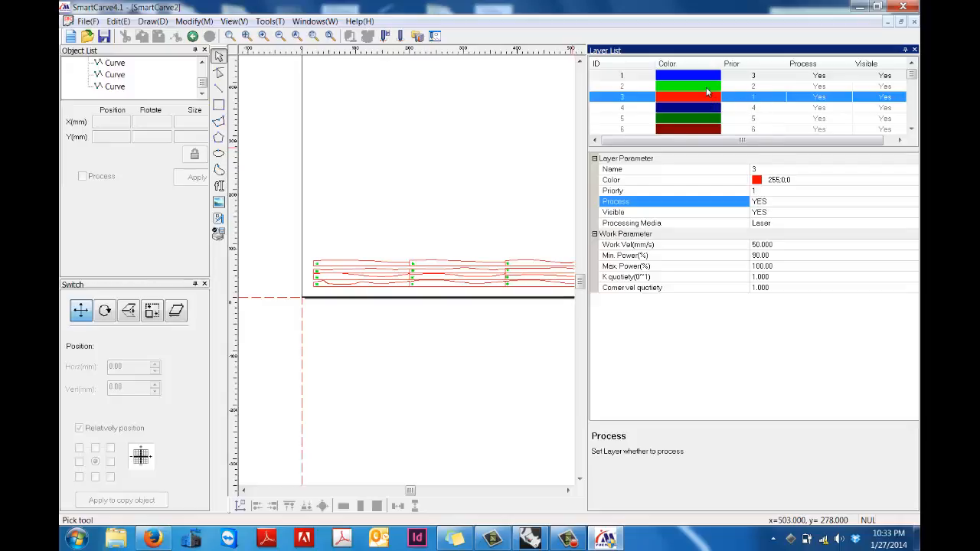
left_click(761, 192)
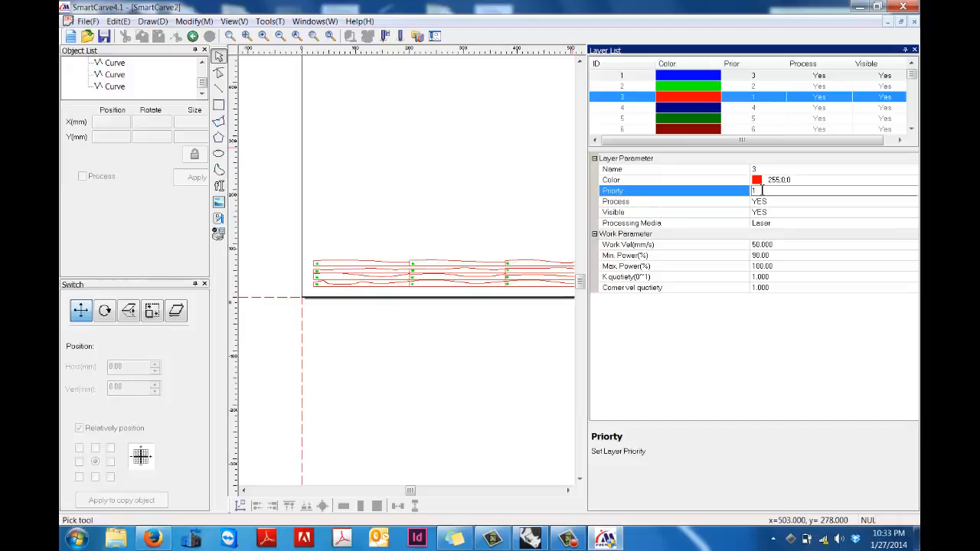
Step: Apply the red layer to the profile curves crossing the second column
left_click(452, 264)
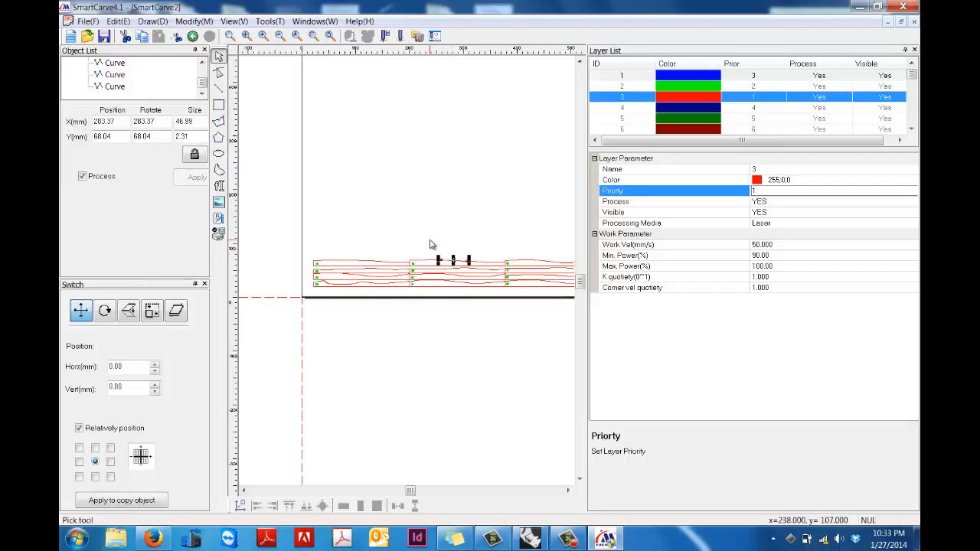
left_click(495, 309)
left_click_drag(496, 305, 452, 236)
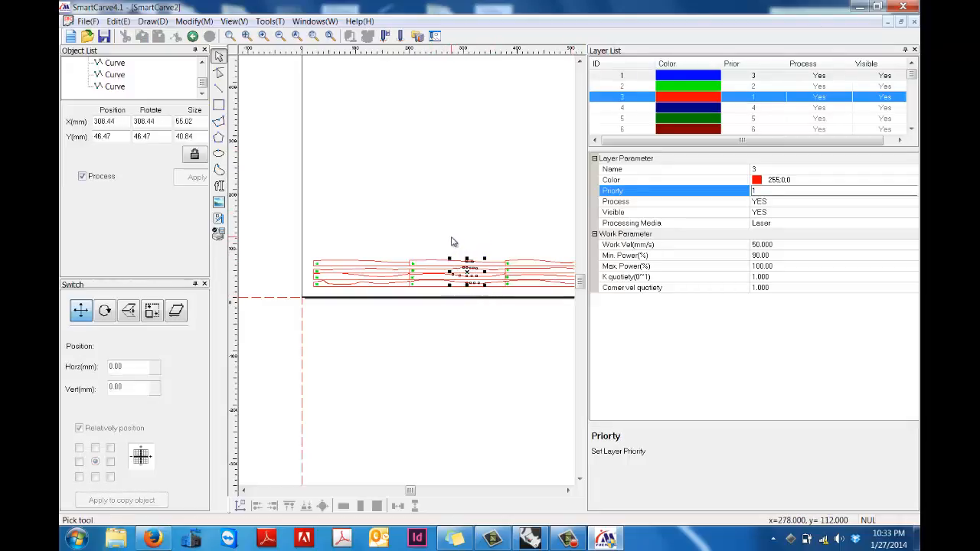
right_click(700, 100)
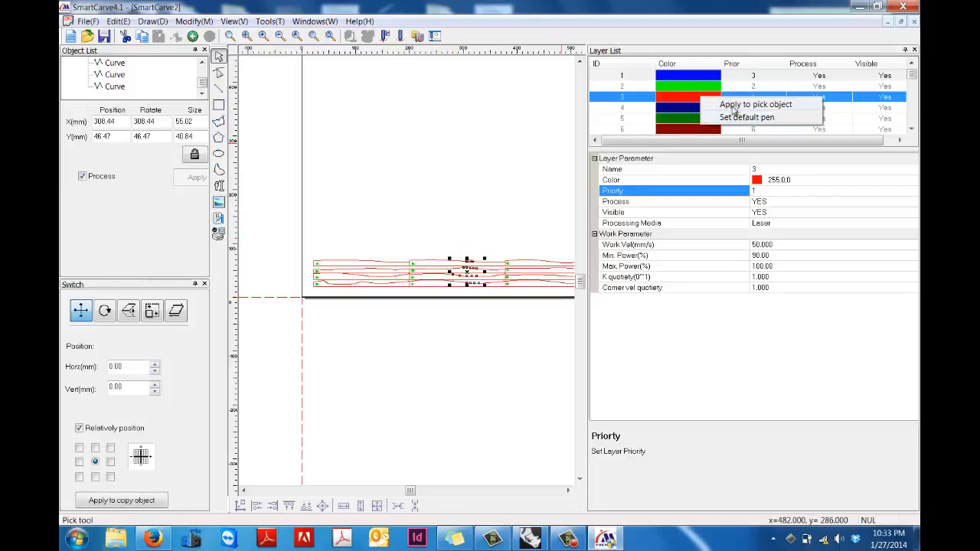
left_click(735, 105)
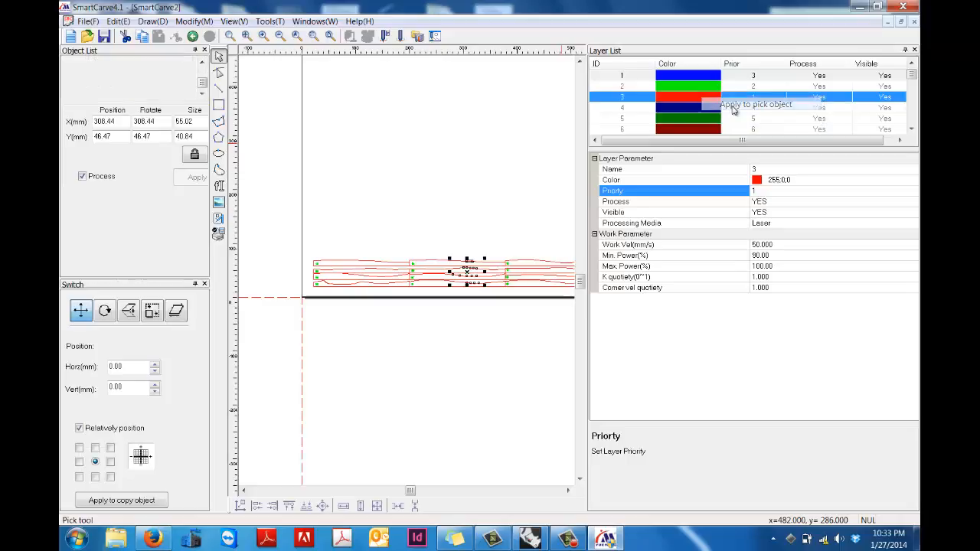
left_click(474, 175)
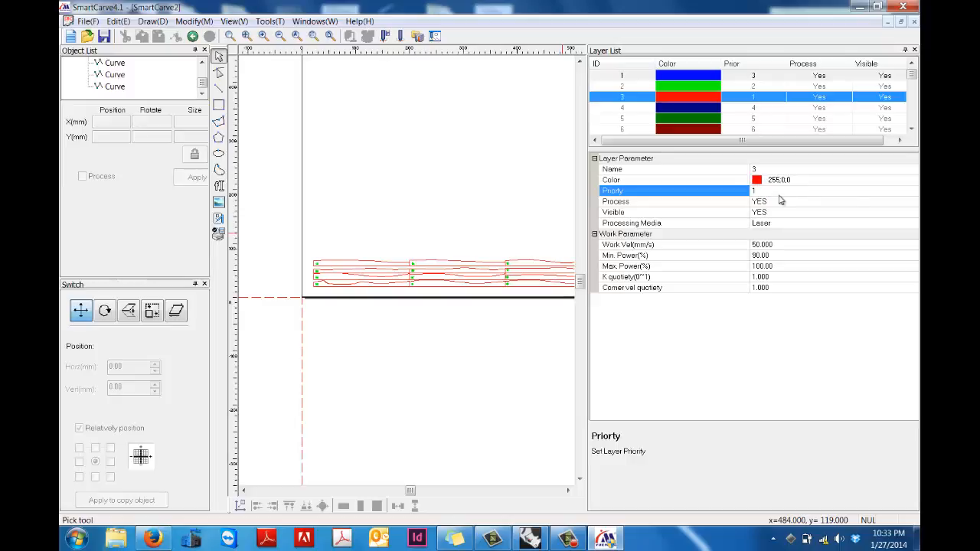
Step: Set the red layer's work velocity to 8 mm/s and select the green layer
left_click(778, 245)
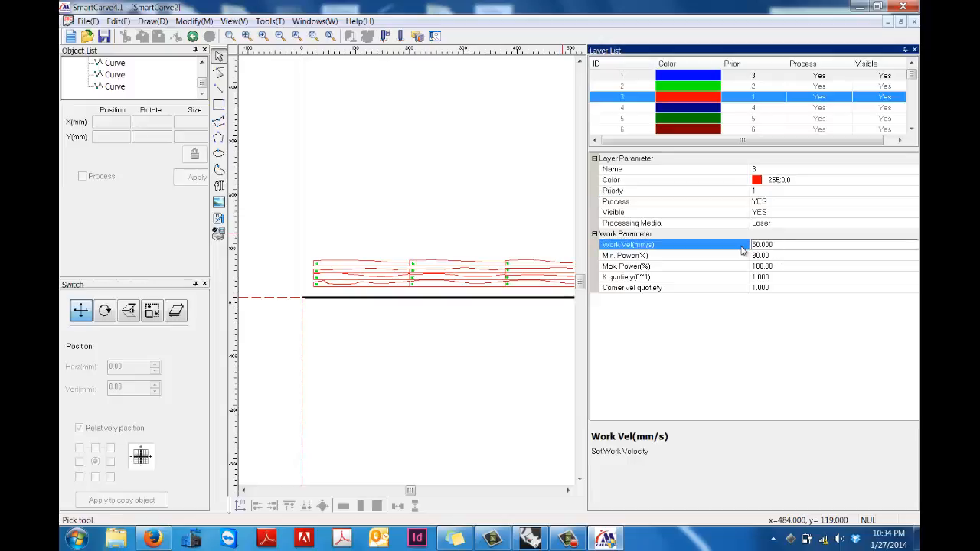
left_click_drag(787, 244, 741, 242)
type("8")
left_click(777, 287)
left_click(752, 85)
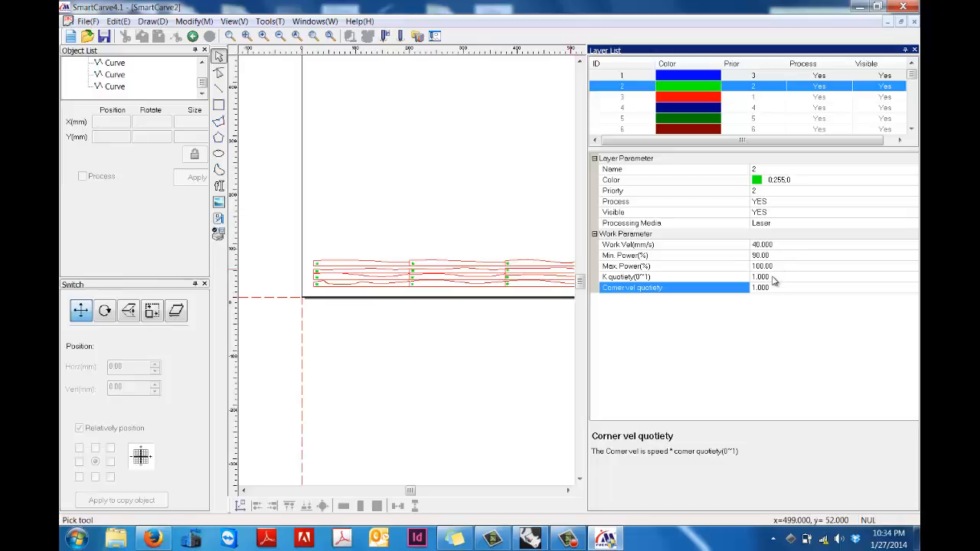
Step: Set the green layer's work velocity to 200 mm/s and dismiss the Windows color scheme prompt
left_click(778, 245)
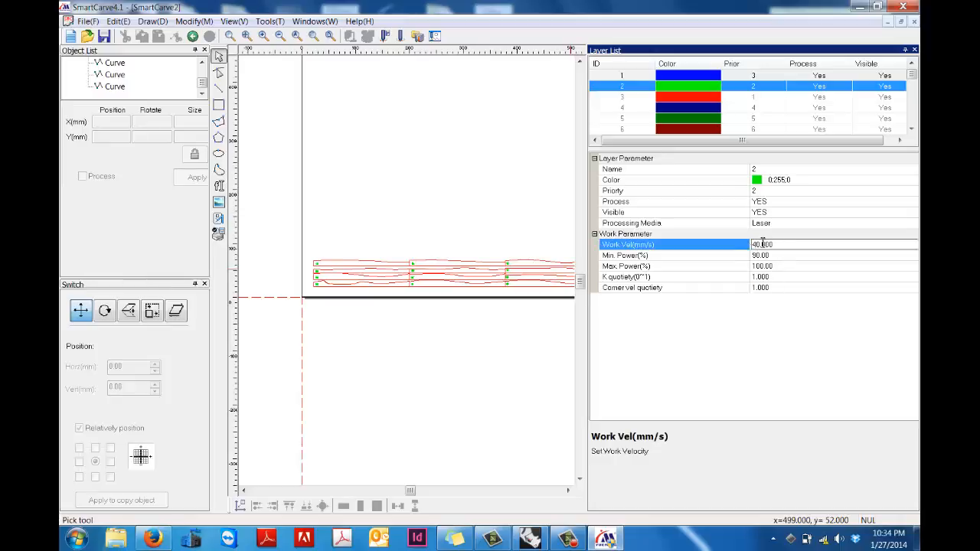
left_click_drag(777, 245, 737, 247)
type("20")
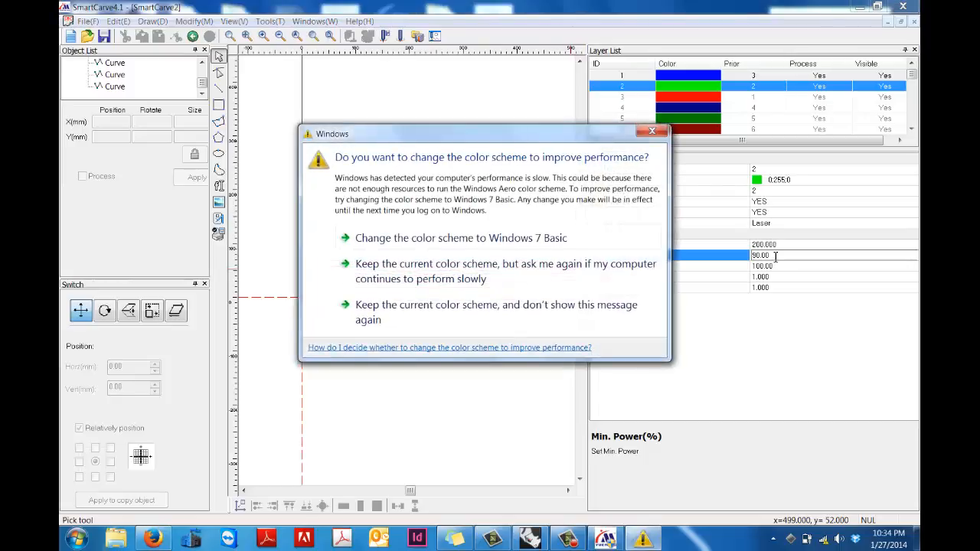
left_click(650, 133)
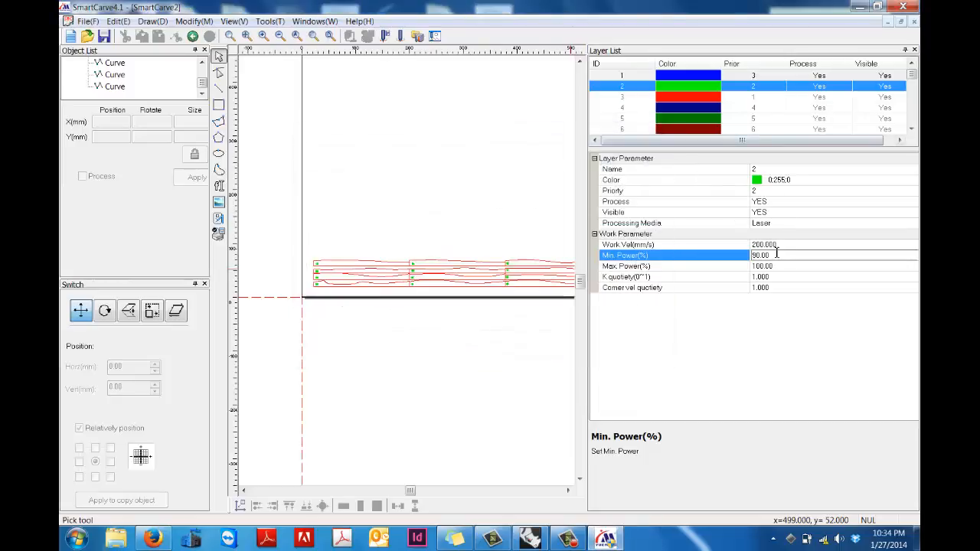
Step: Set the green layer's minimum power to 10% and its maximum power to 20%
left_click(738, 256)
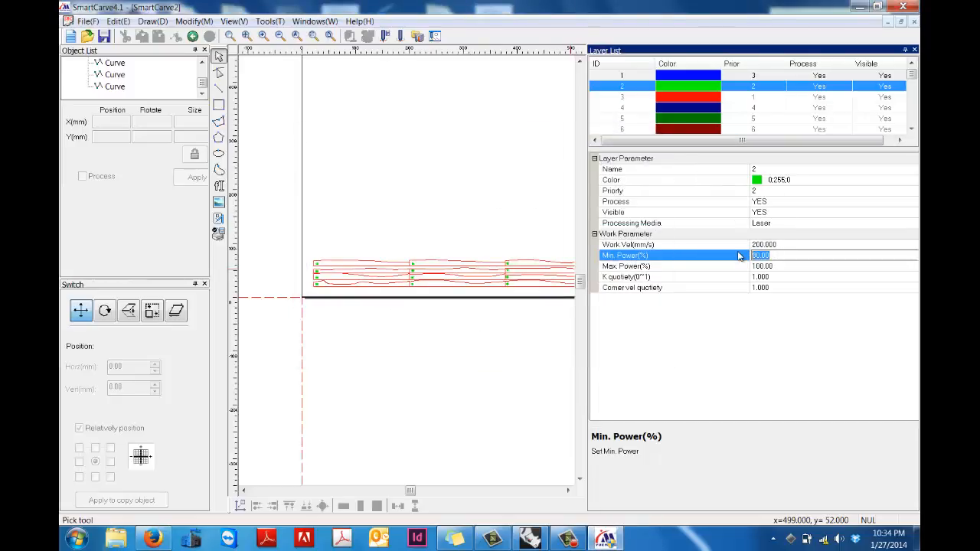
type("2")
type("0")
key("Tab")
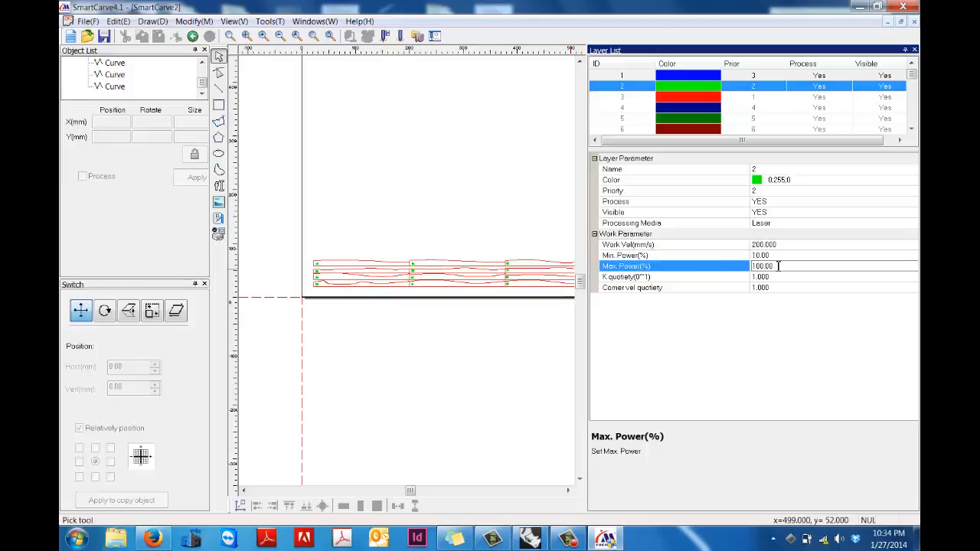
type("20")
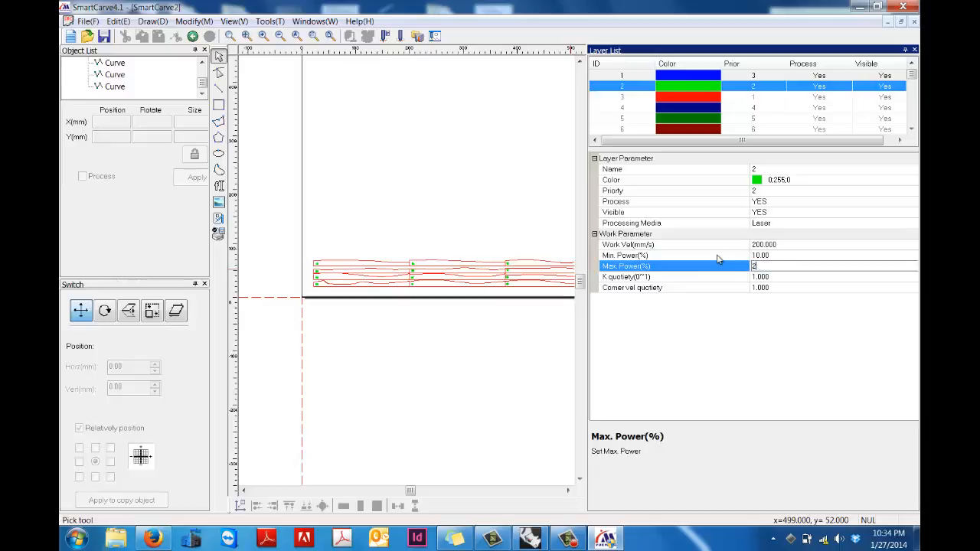
left_click(788, 277)
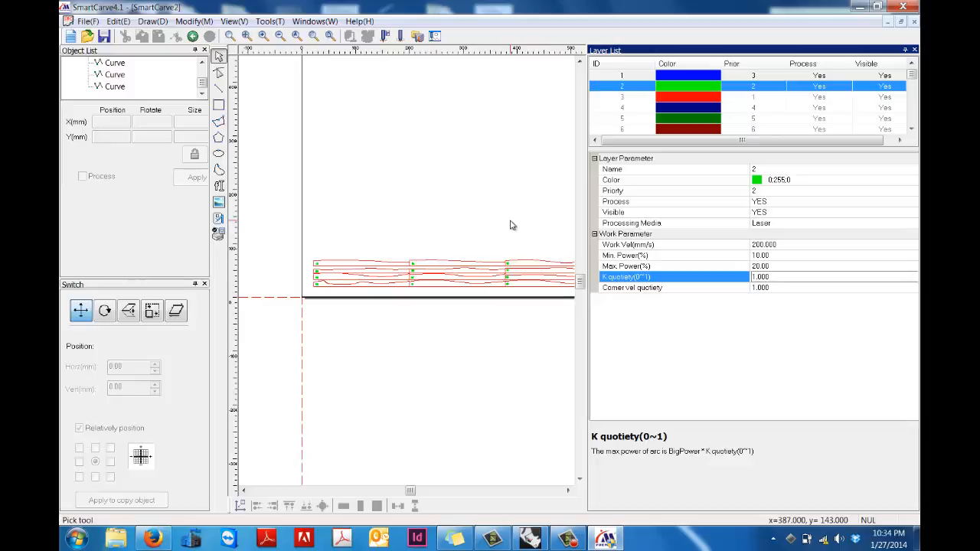
Step: Save the document as "warmup laser cutter smart carve" in SMC format in the 01 Warmup Project_Surfaces_files folder
right_click(508, 197)
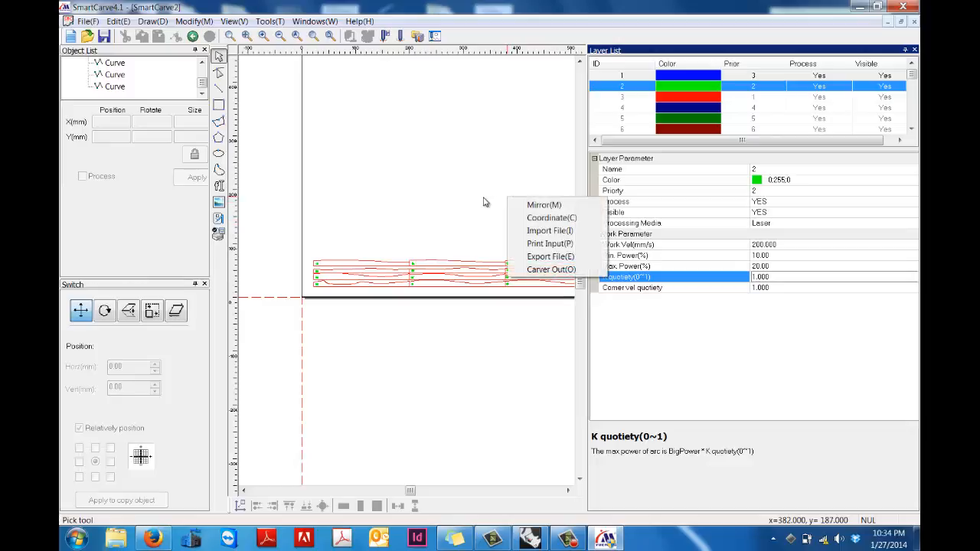
left_click(483, 198)
left_click(88, 20)
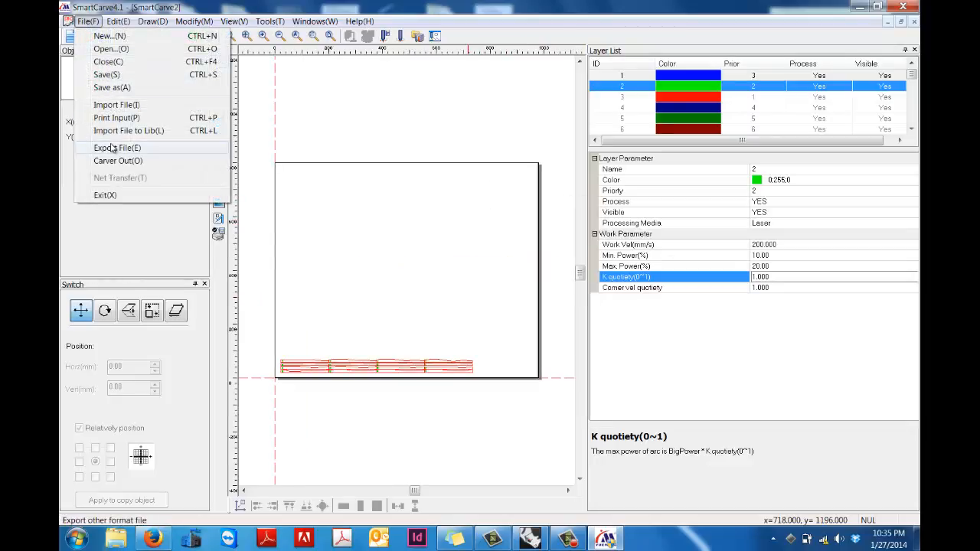
left_click(115, 76)
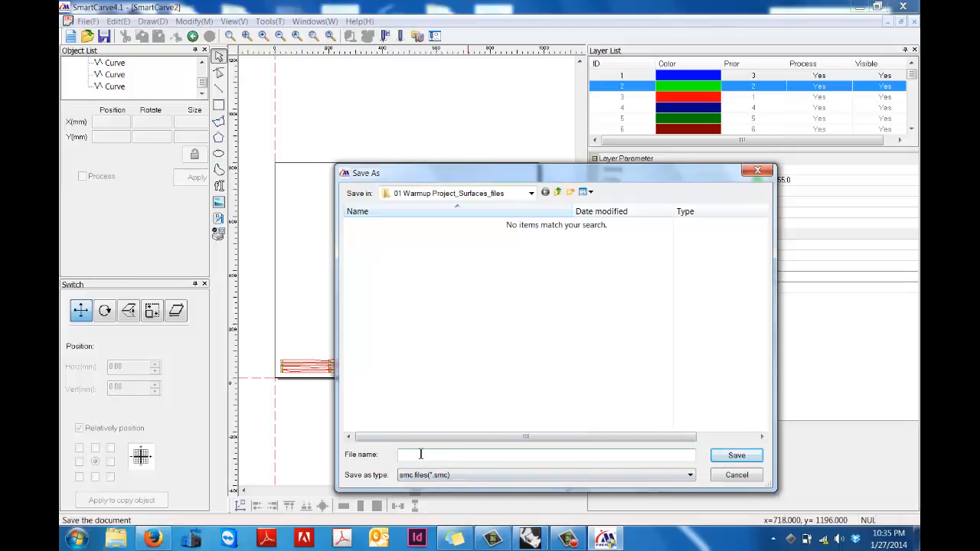
type("warm")
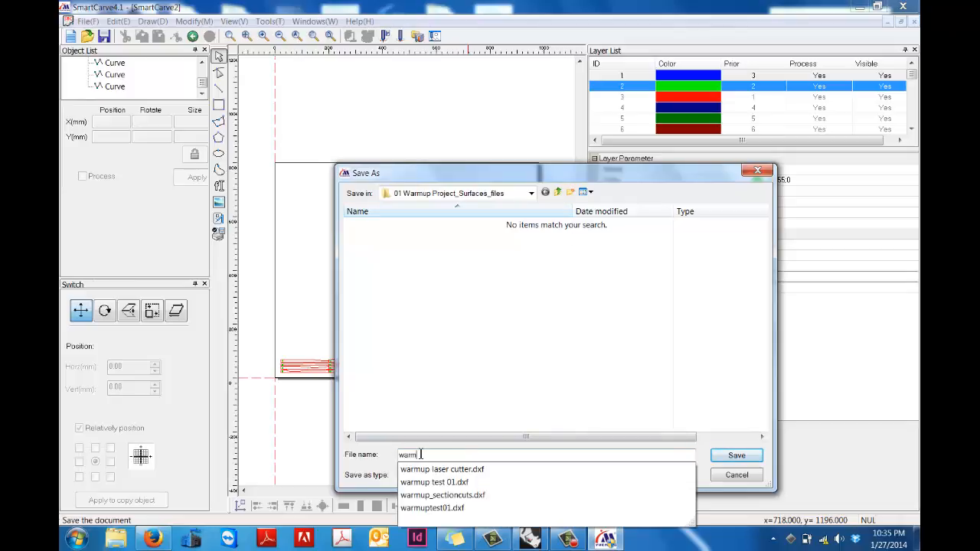
type("up laser cutter")
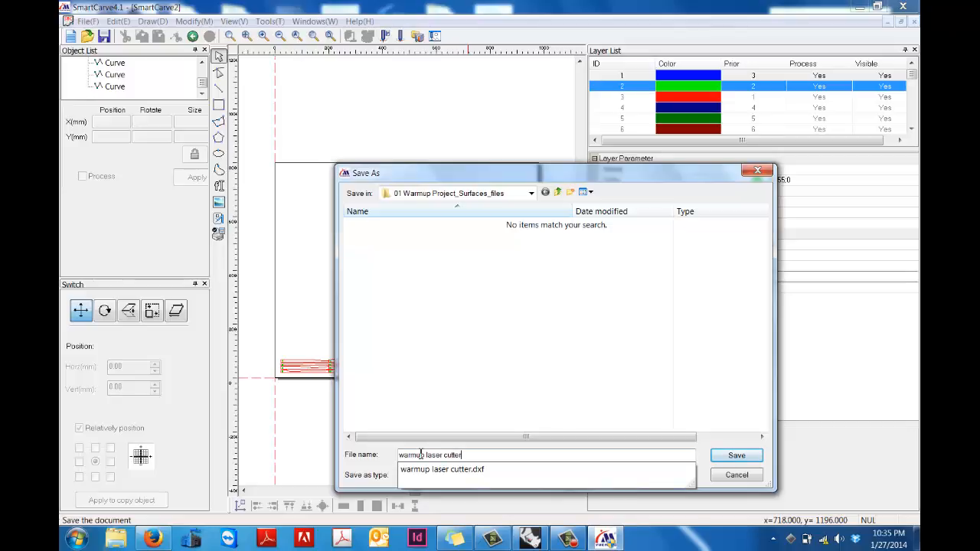
type(" smart carve")
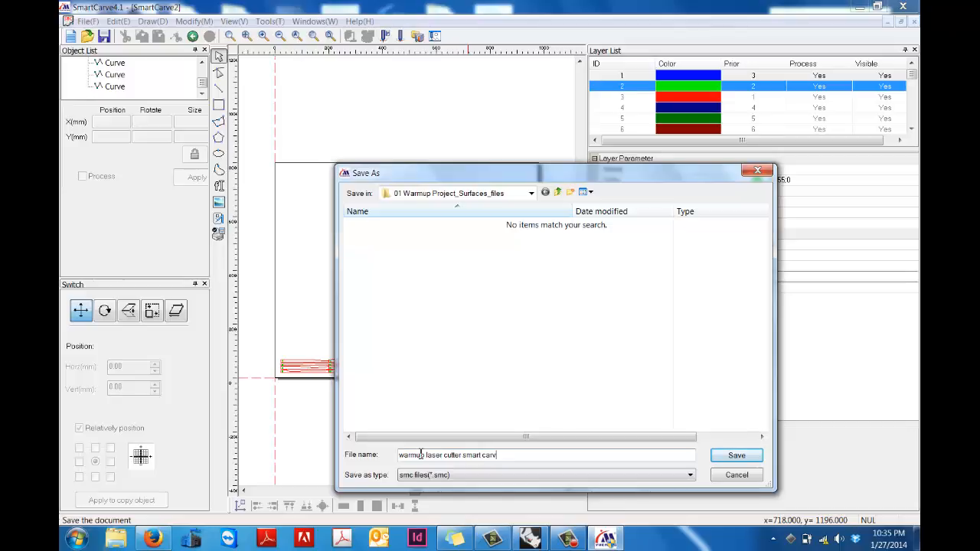
left_click(742, 455)
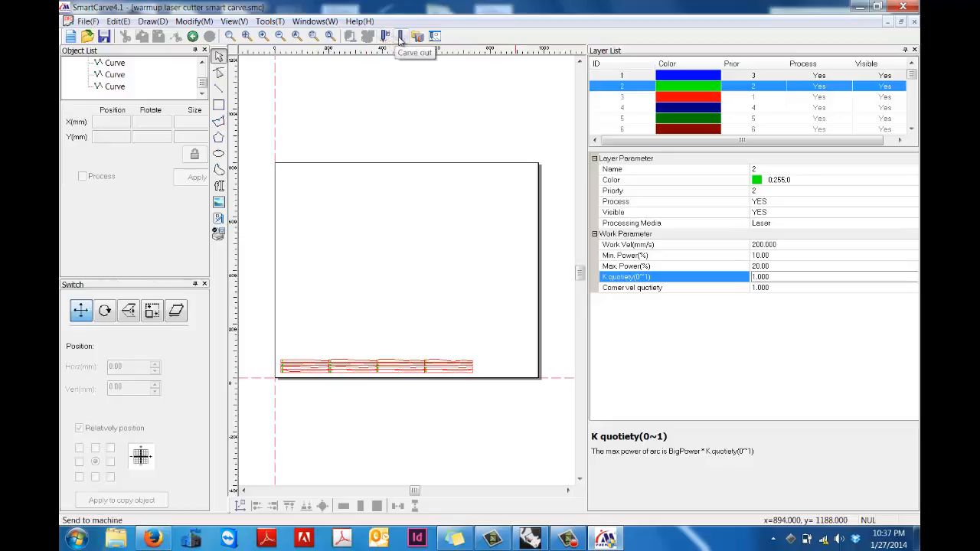
Step: Start carving out the job to the machine with path optimization, using smooth mode and a 50 mm sub area
left_click(399, 36)
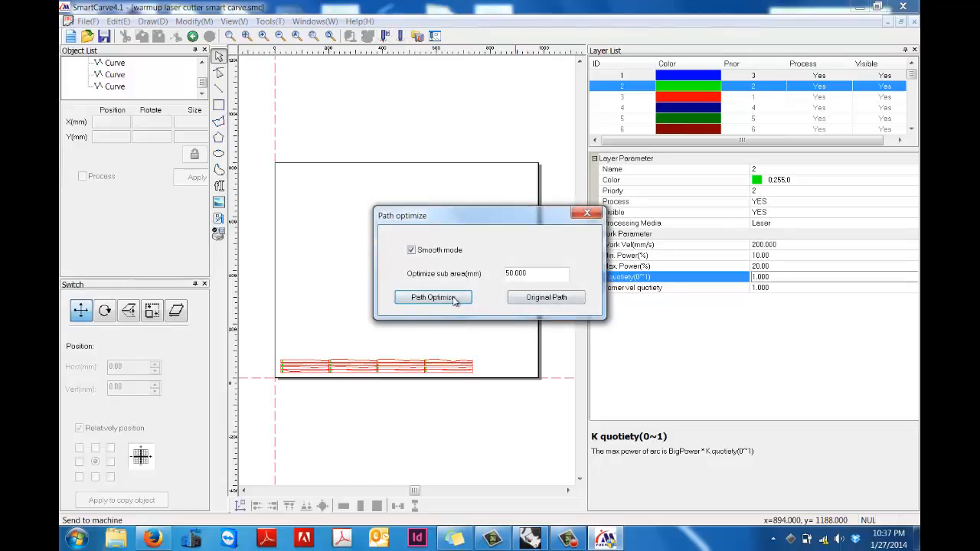
left_click(432, 297)
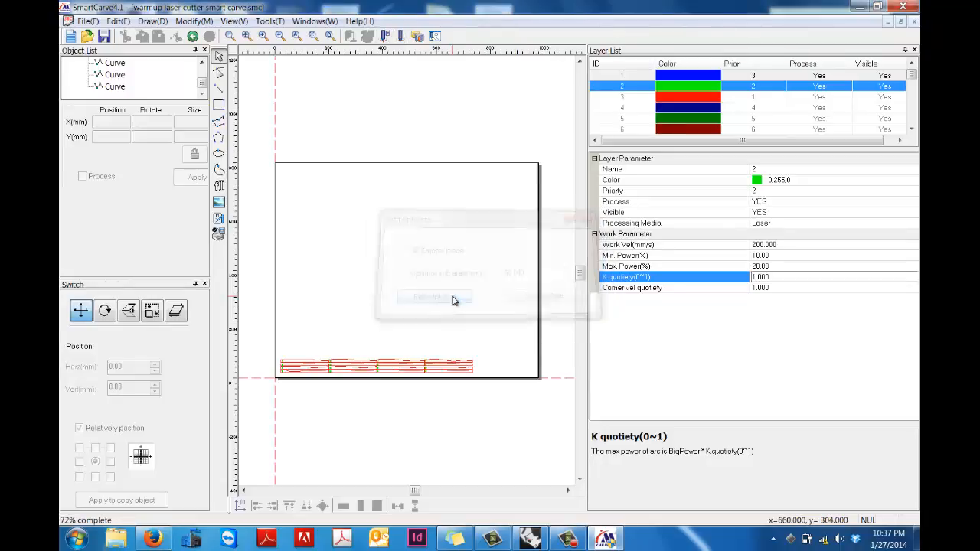